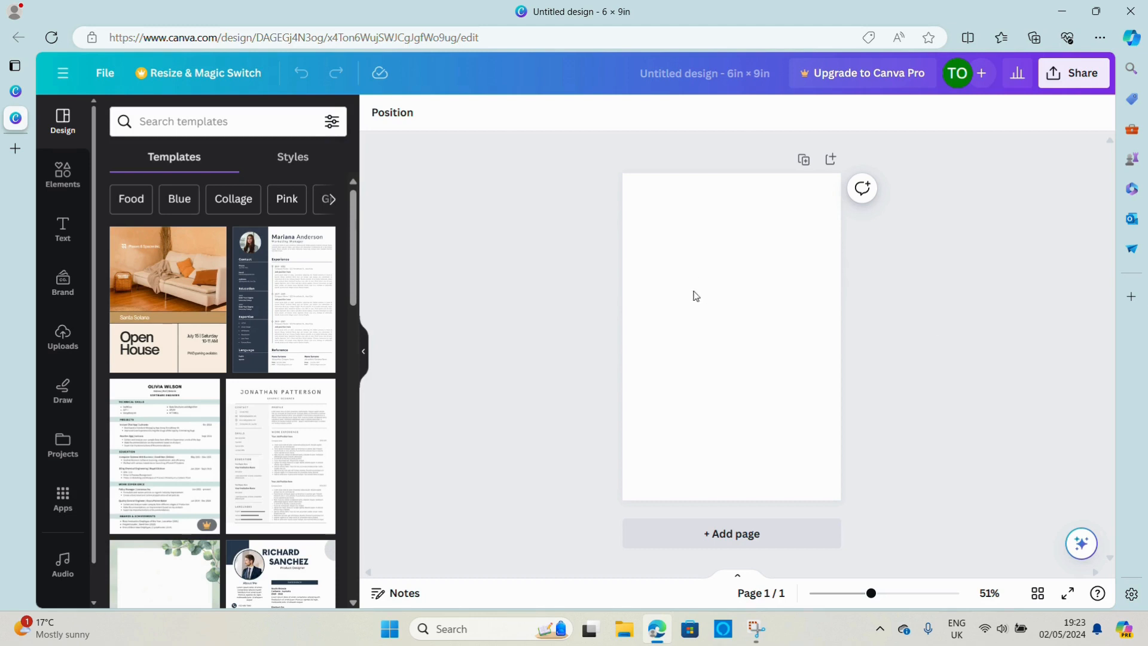
# Add the recently used square shape to the blank 6 × 9 in page
pyautogui.click(882, 595)
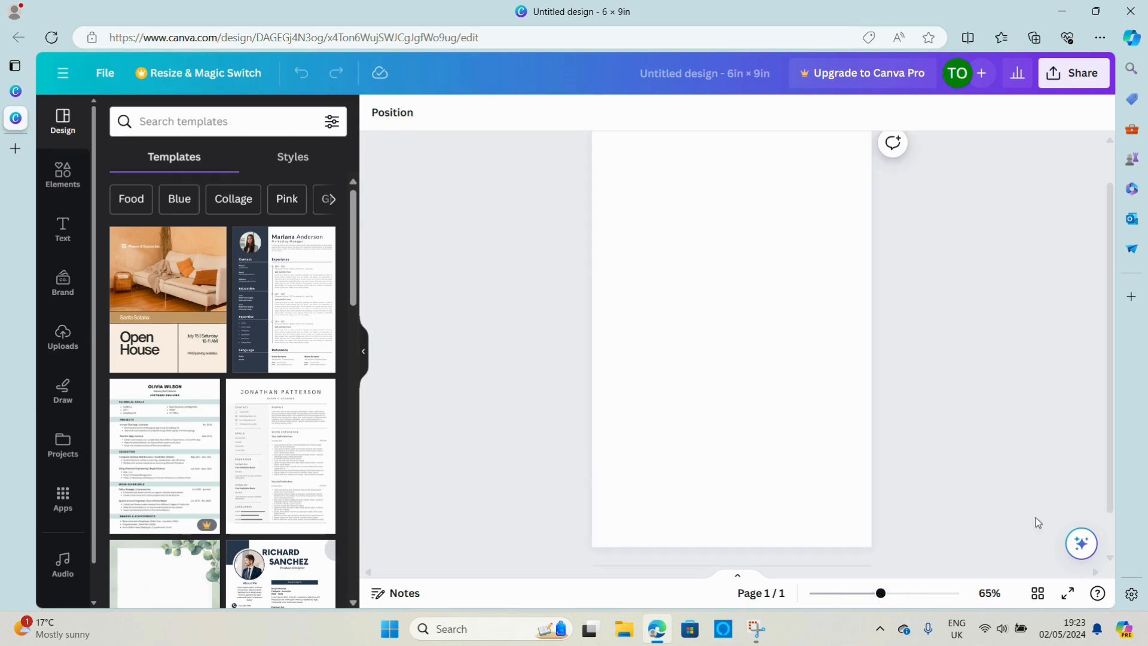
pyautogui.scroll(-2, 1111, 546)
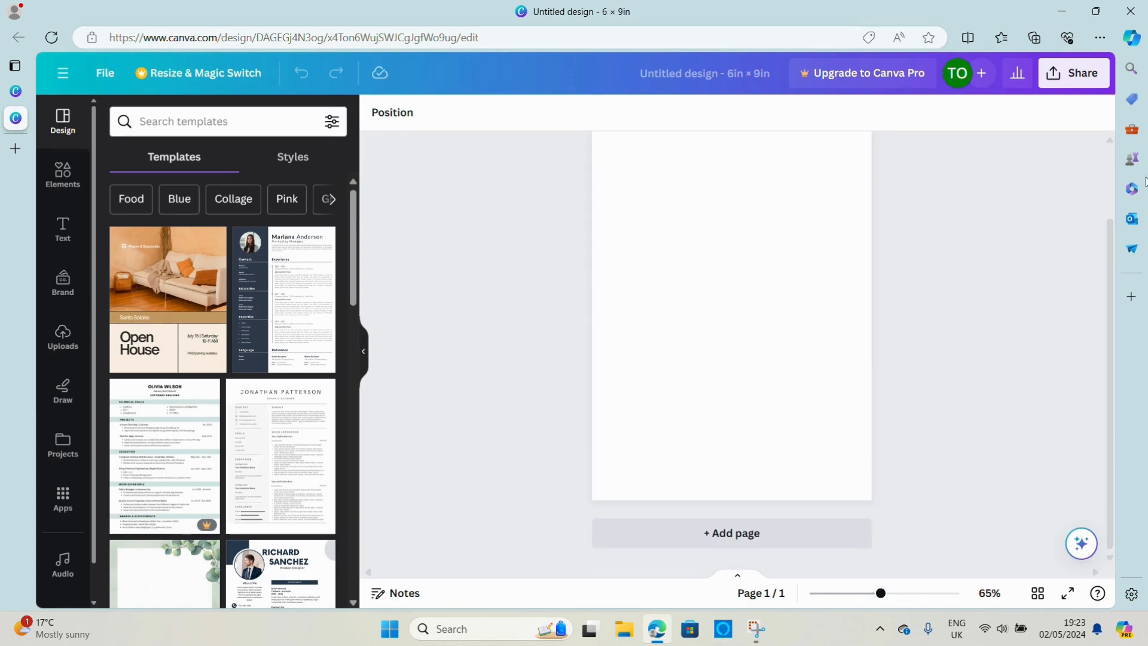
pyautogui.scroll(2, 1112, 141)
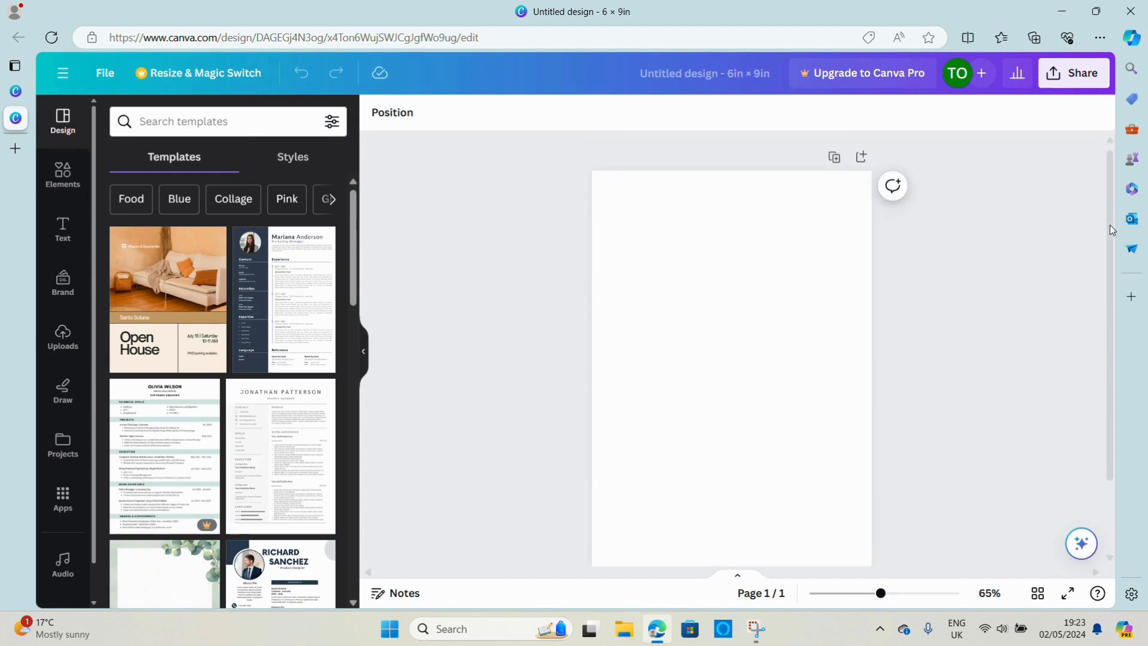
pyautogui.moveTo(1110, 225); pyautogui.dragTo(1111, 238)
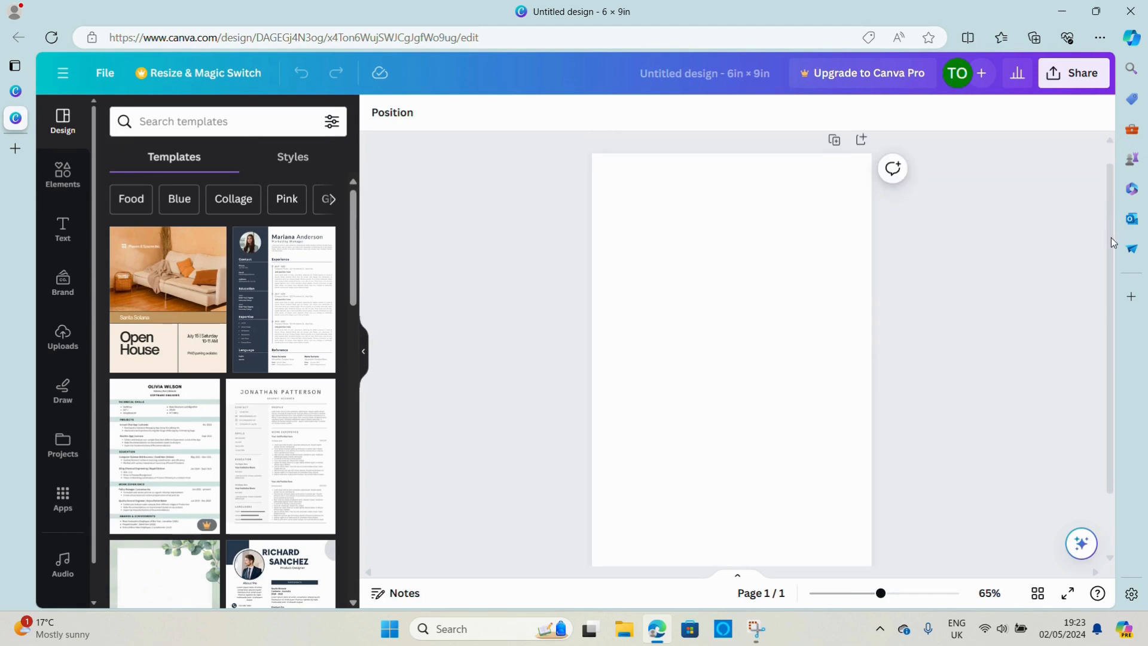
pyautogui.click(66, 180)
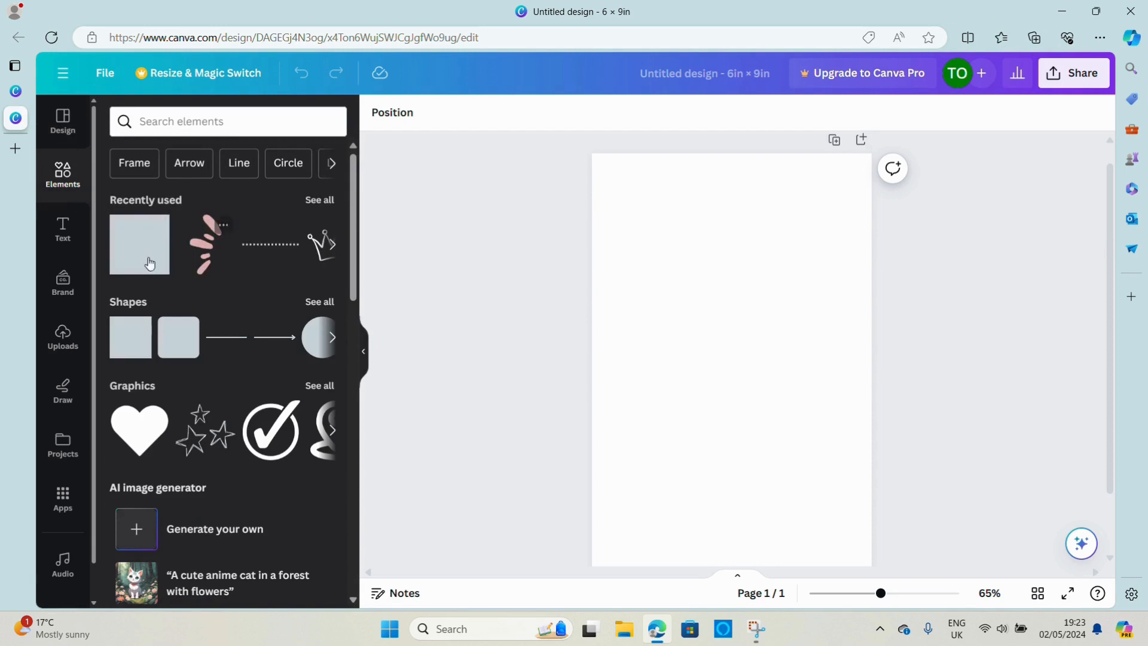
pyautogui.click(142, 255)
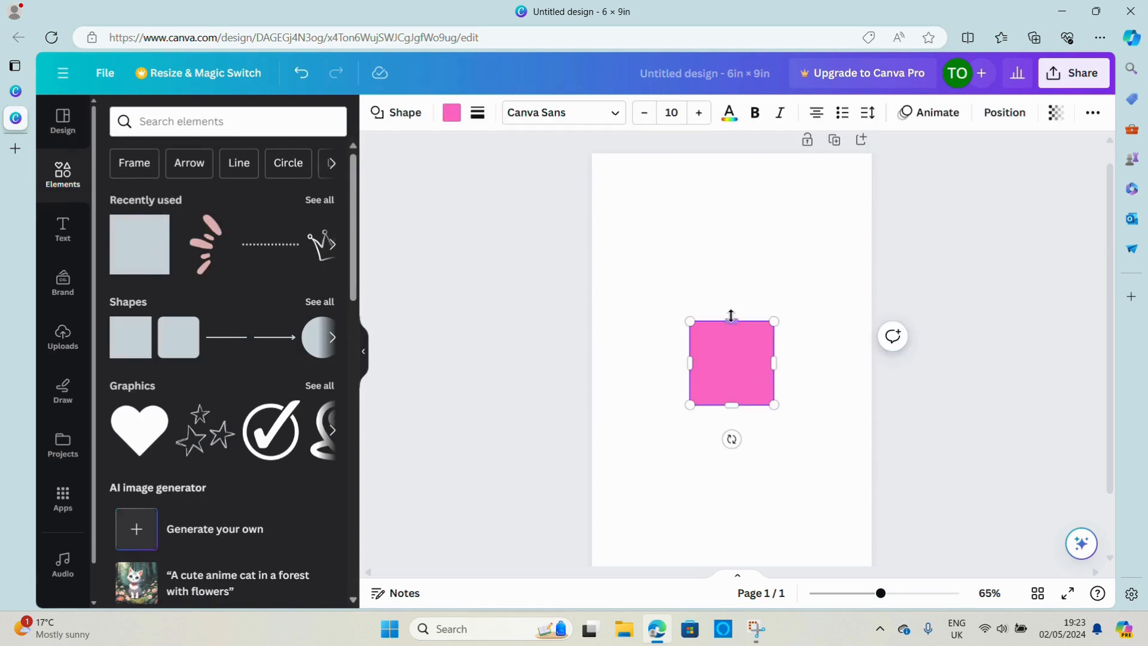
# Stretch the pink square on all sides into a tall rectangle that fills the page with an even, narrow margin
pyautogui.moveTo(730, 321); pyautogui.dragTo(687, 181)
pyautogui.moveTo(685, 293); pyautogui.dragTo(615, 299)
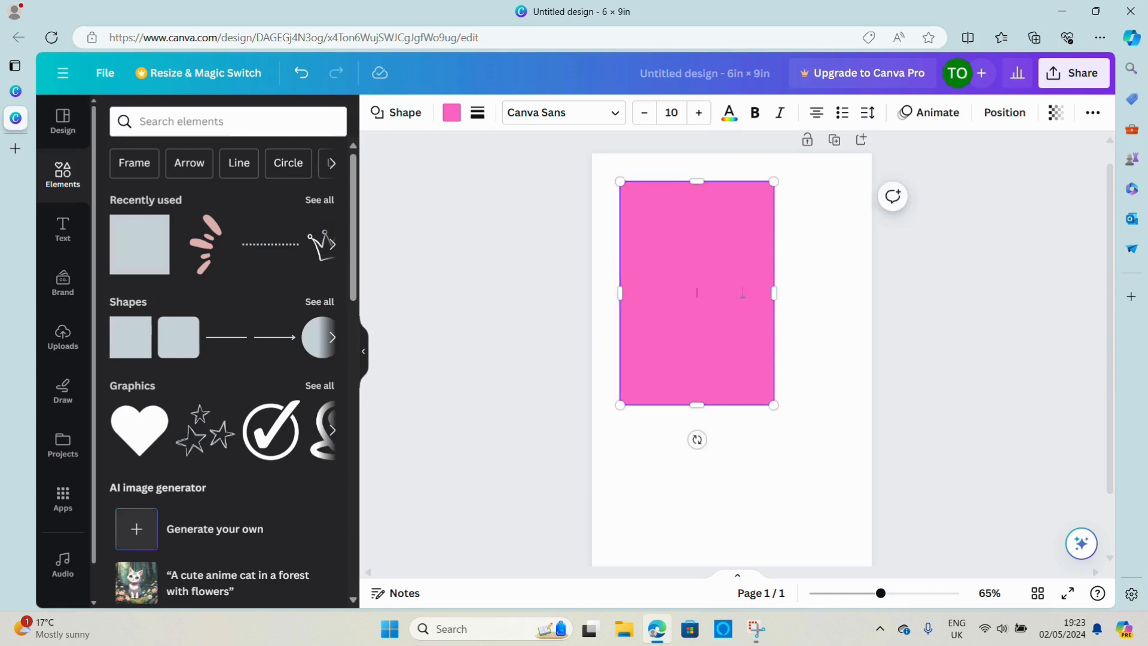
pyautogui.moveTo(774, 294); pyautogui.dragTo(841, 293)
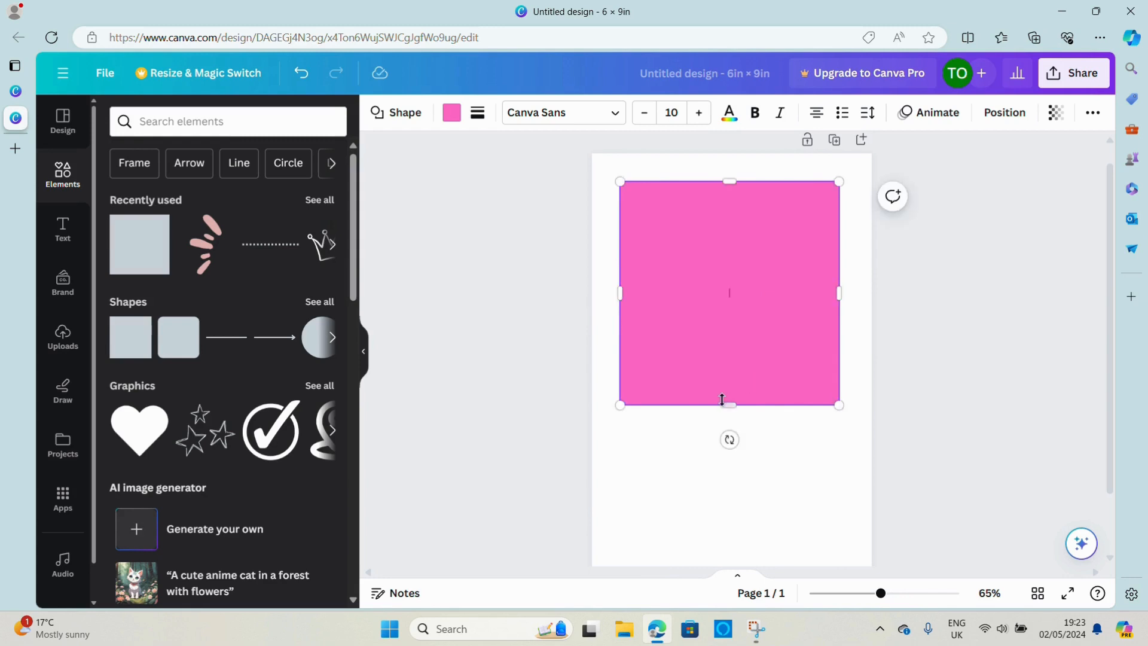
pyautogui.moveTo(729, 405); pyautogui.dragTo(737, 543)
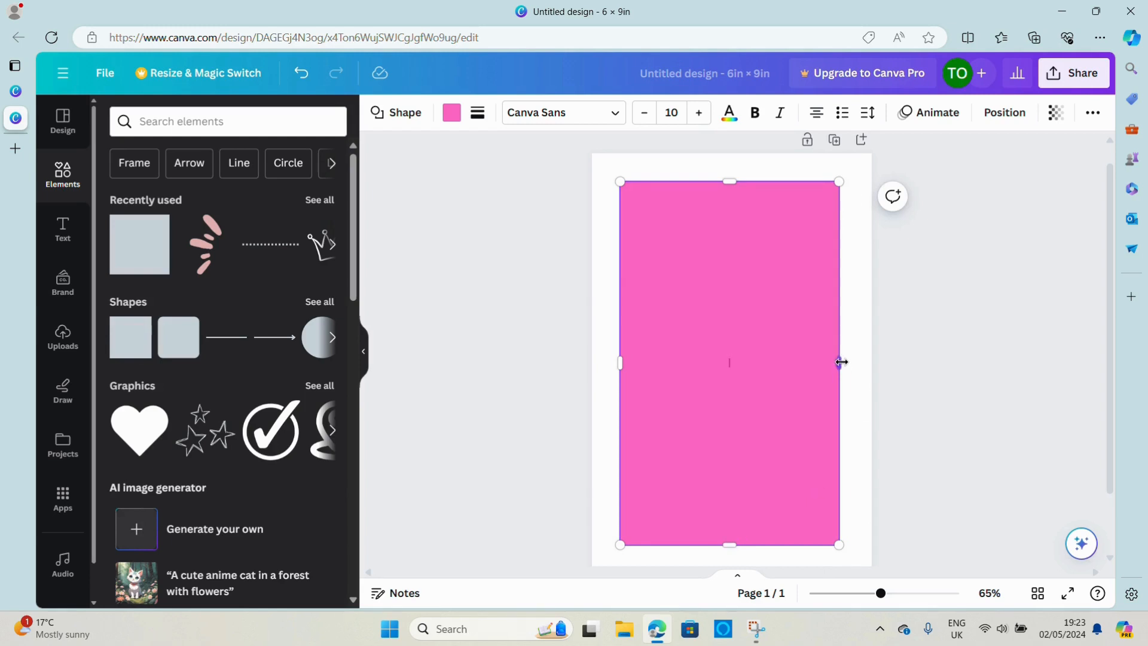
pyautogui.moveTo(841, 361); pyautogui.dragTo(851, 362)
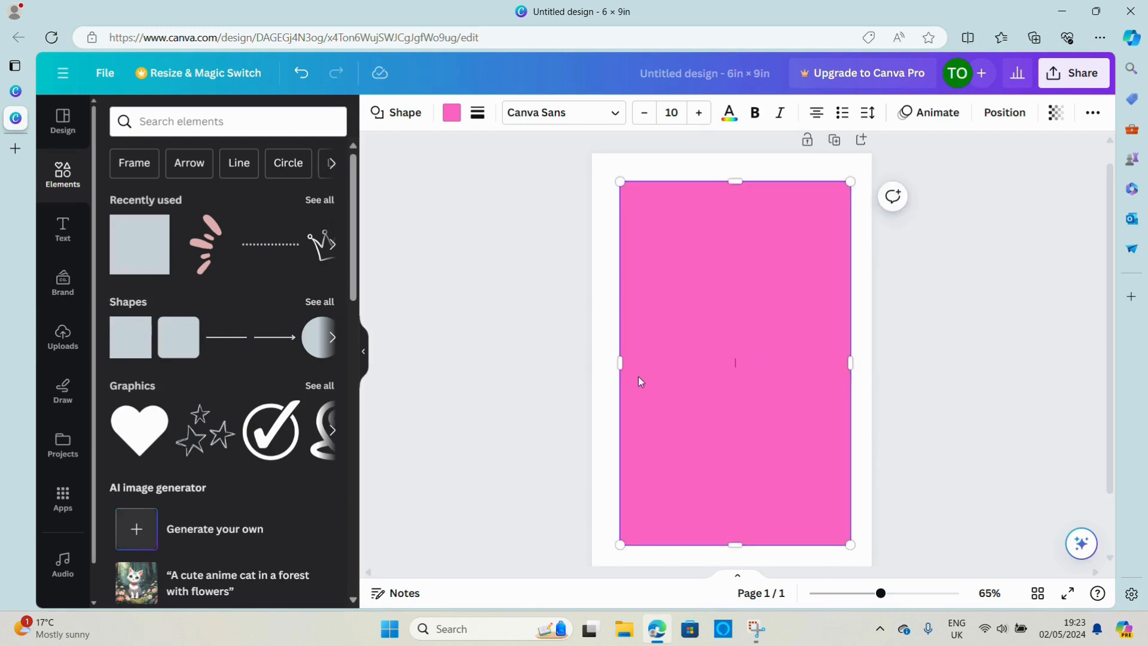
pyautogui.moveTo(621, 364); pyautogui.dragTo(614, 364)
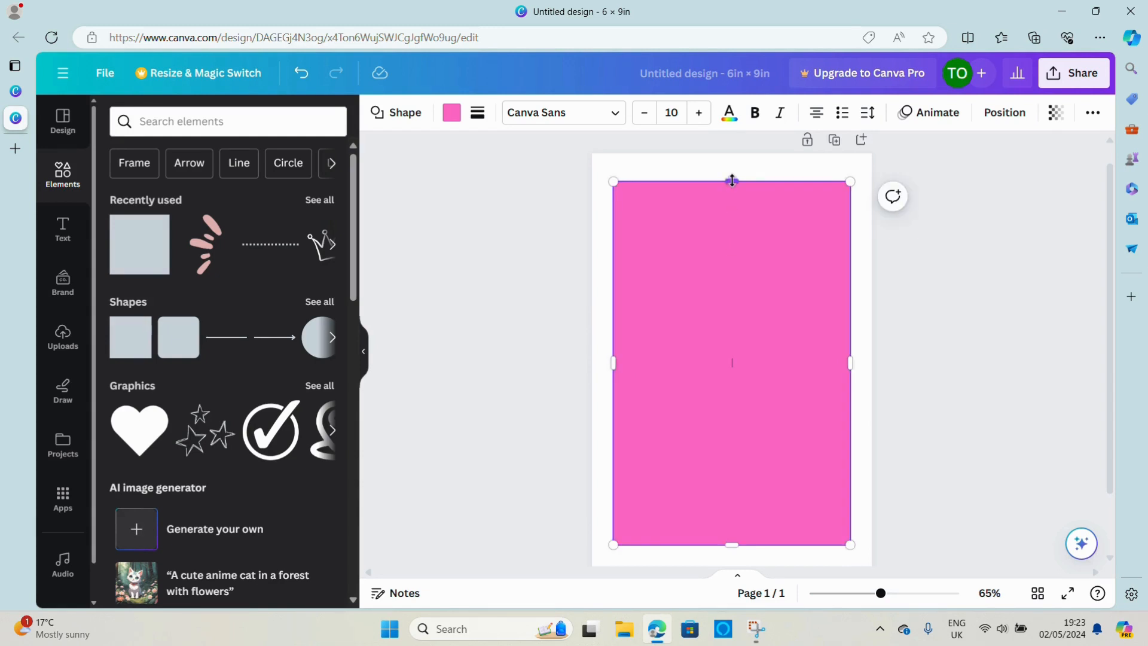
pyautogui.moveTo(732, 181); pyautogui.dragTo(730, 174)
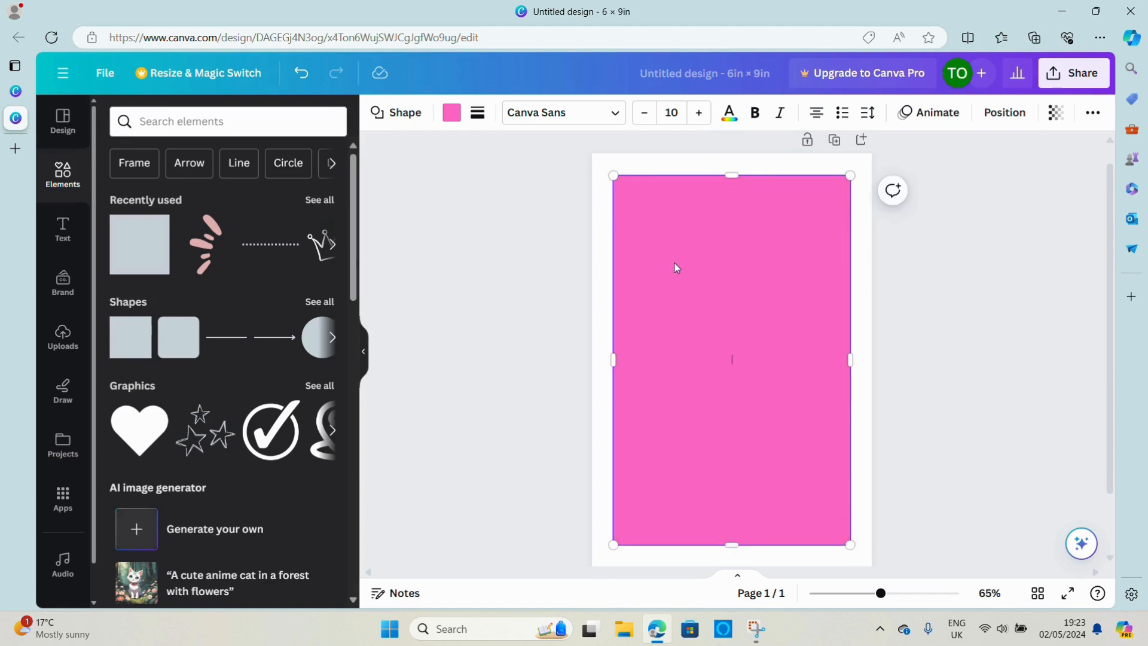
pyautogui.click(973, 312)
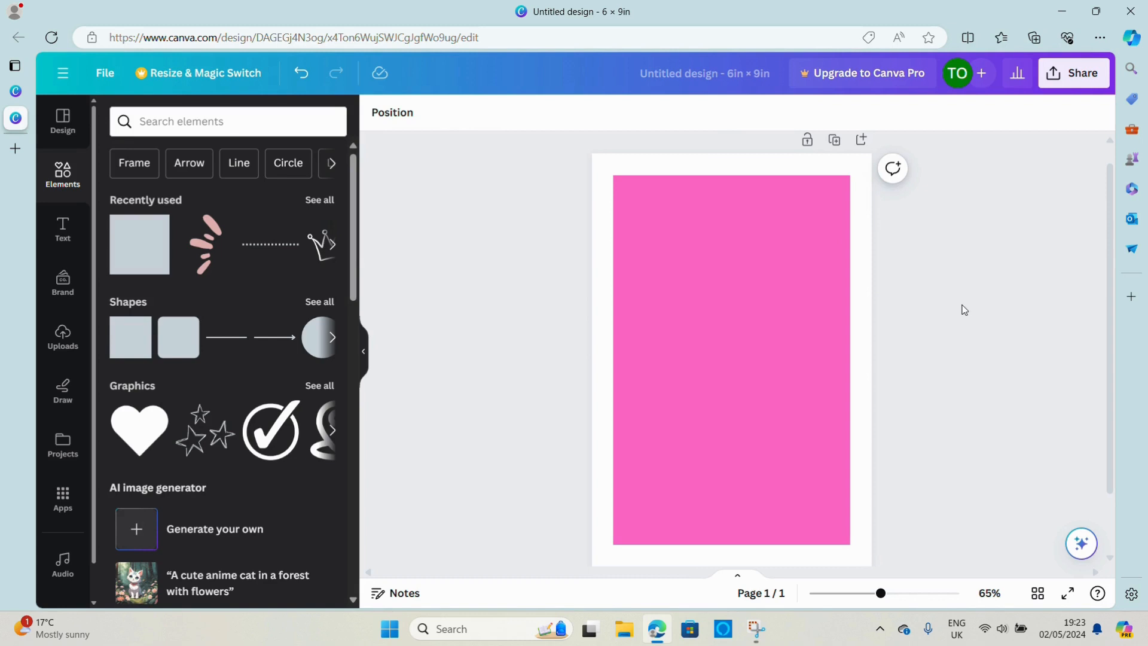
# Give the pink rectangle a solid border with a weight of 8
pyautogui.click(746, 324)
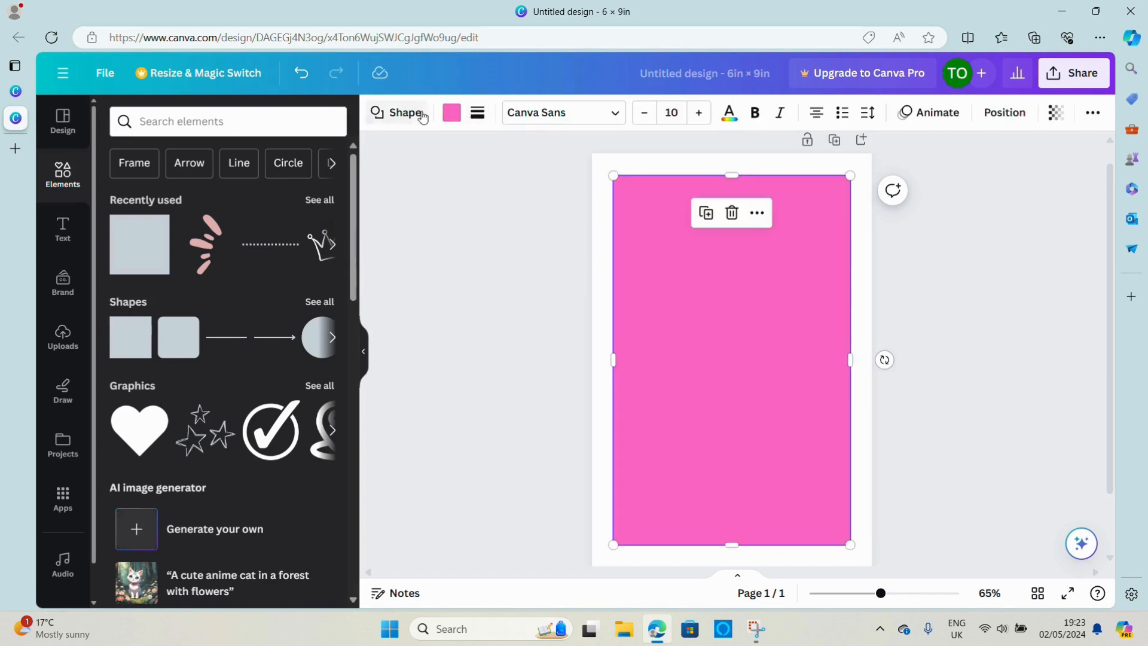
pyautogui.click(477, 116)
pyautogui.click(545, 157)
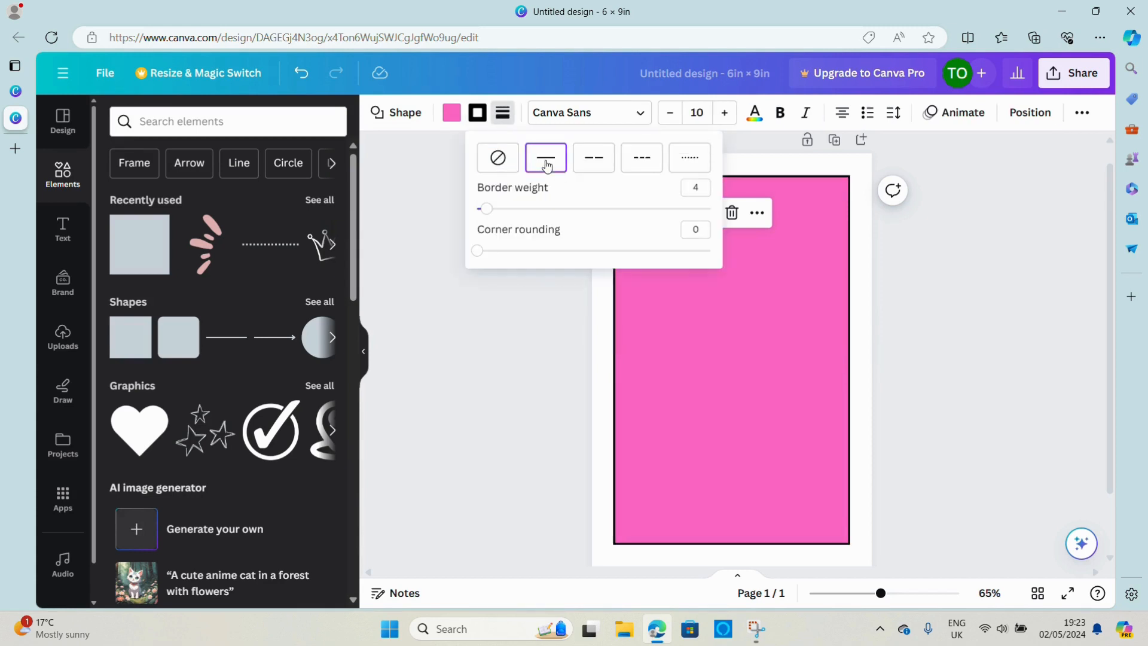
pyautogui.click(705, 192)
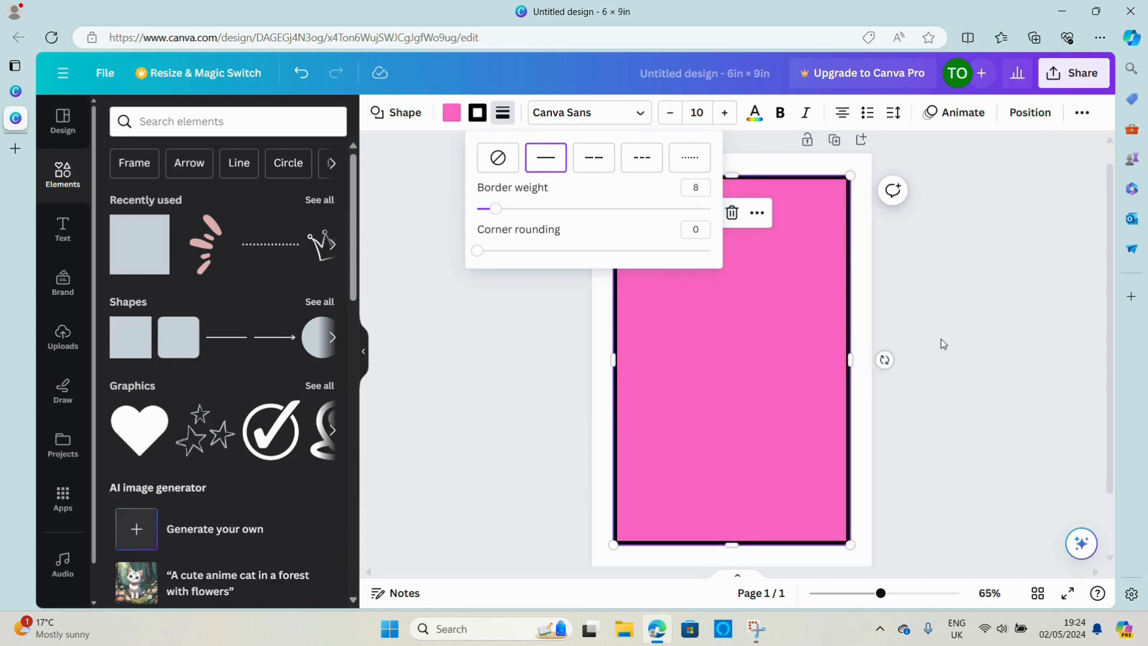
pyautogui.click(981, 281)
pyautogui.click(976, 281)
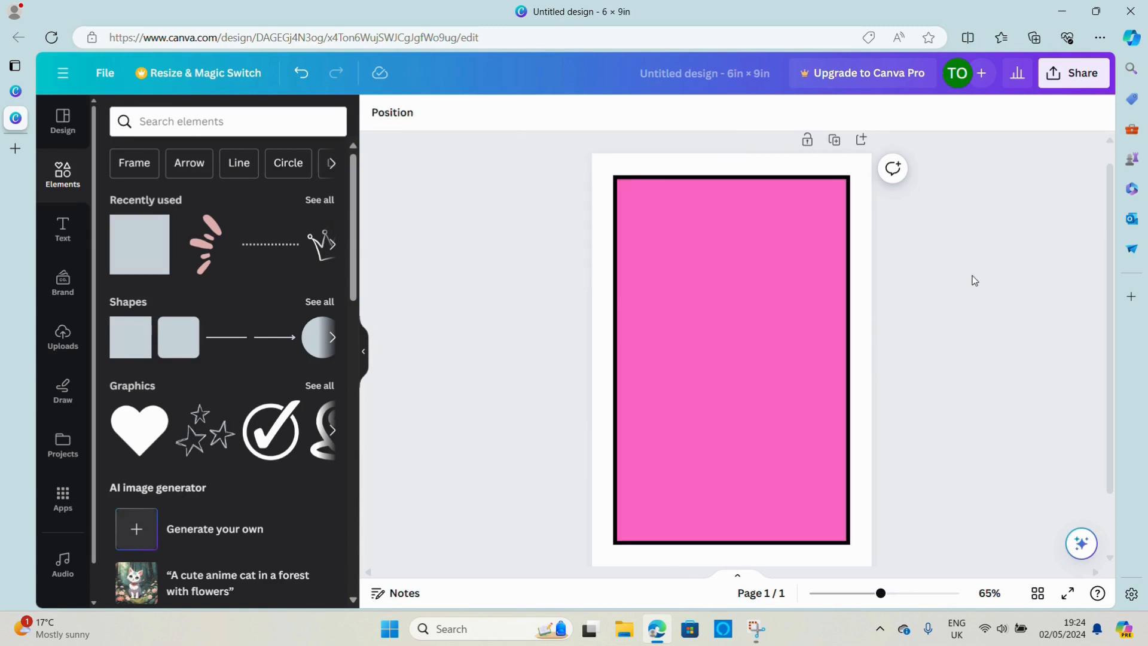
# Change the rectangle's fill colour to white (#ffffff)
pyautogui.click(735, 289)
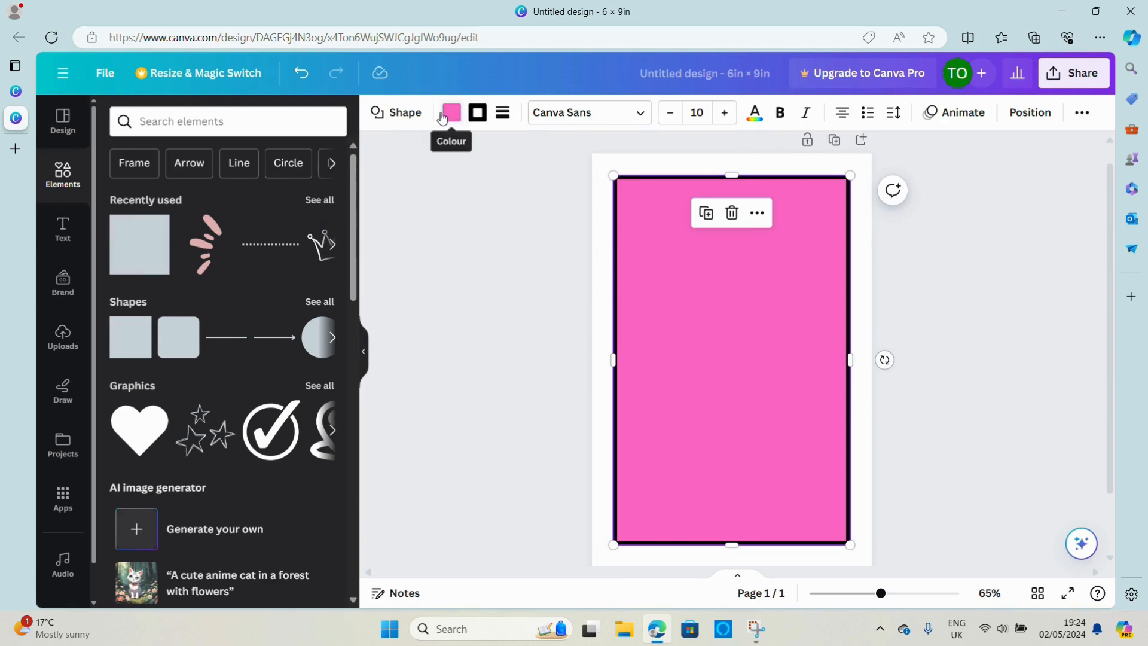
pyautogui.click(452, 113)
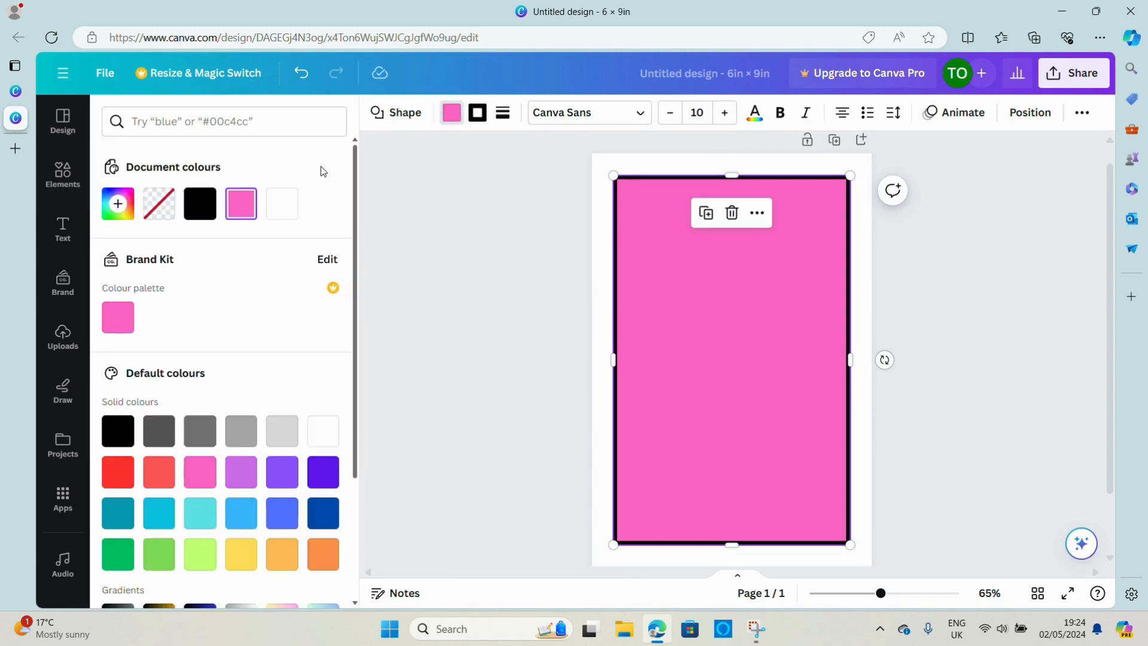
pyautogui.click(279, 217)
pyautogui.click(509, 349)
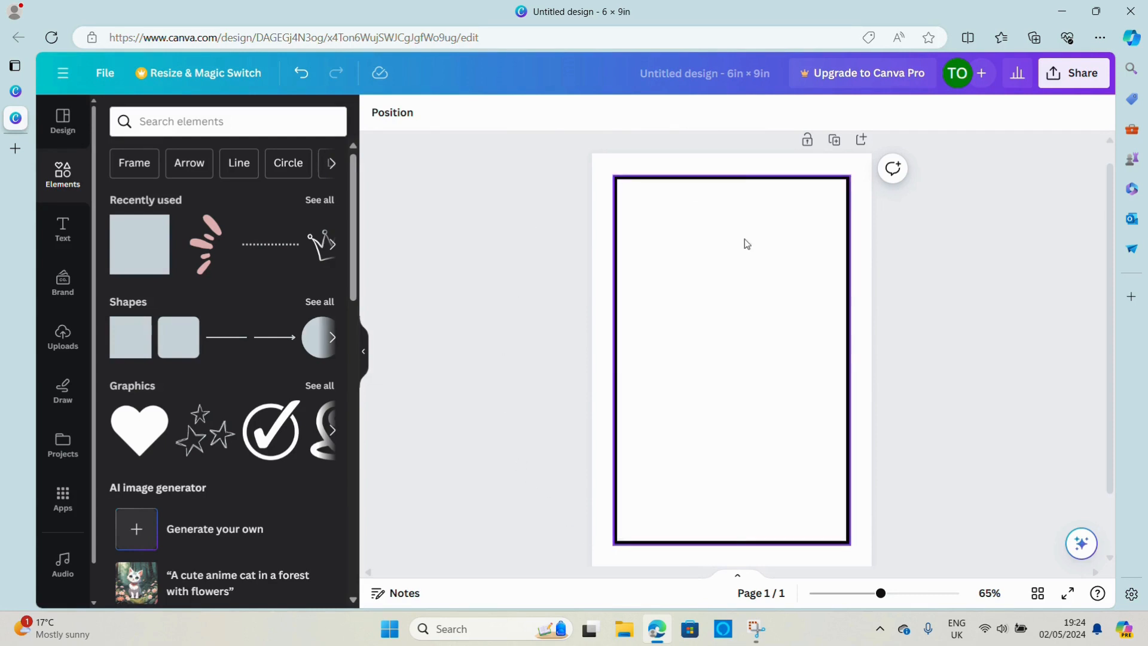
# Change the rectangle's border colour to Dark Gray #545454
pyautogui.click(747, 311)
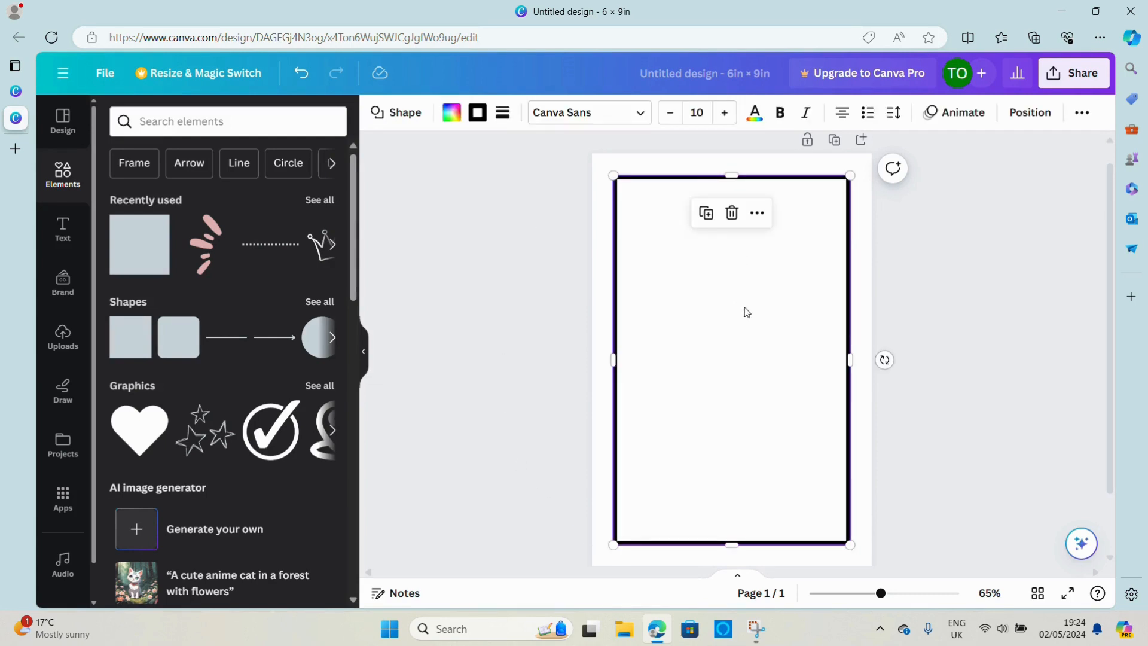
pyautogui.click(478, 114)
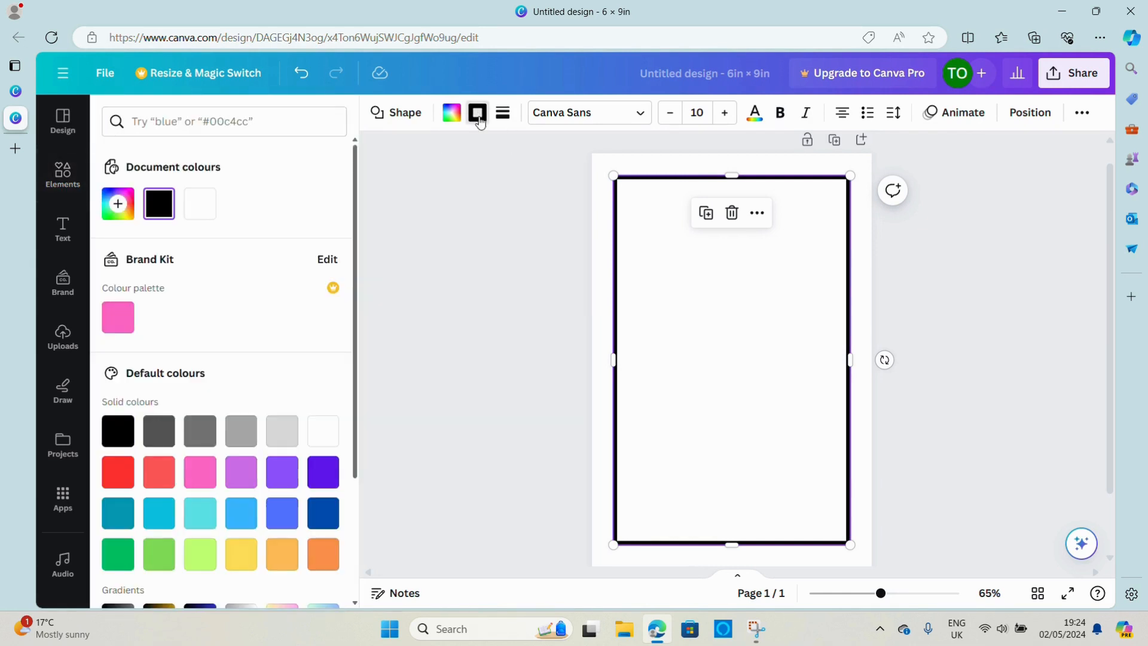
pyautogui.click(164, 437)
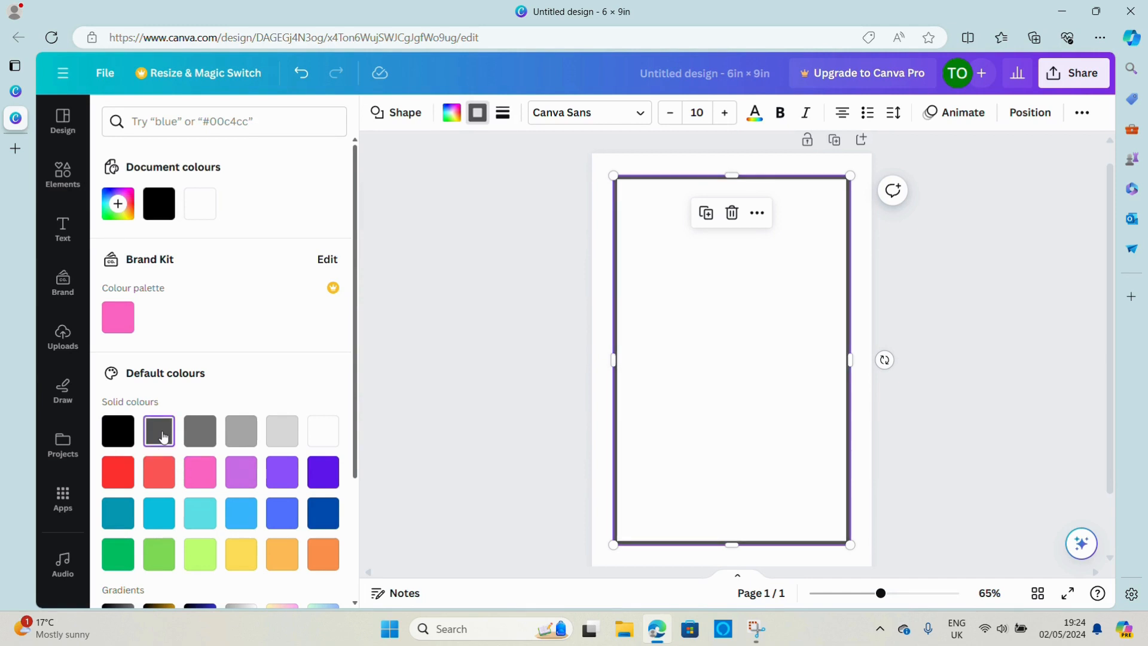
pyautogui.click(483, 339)
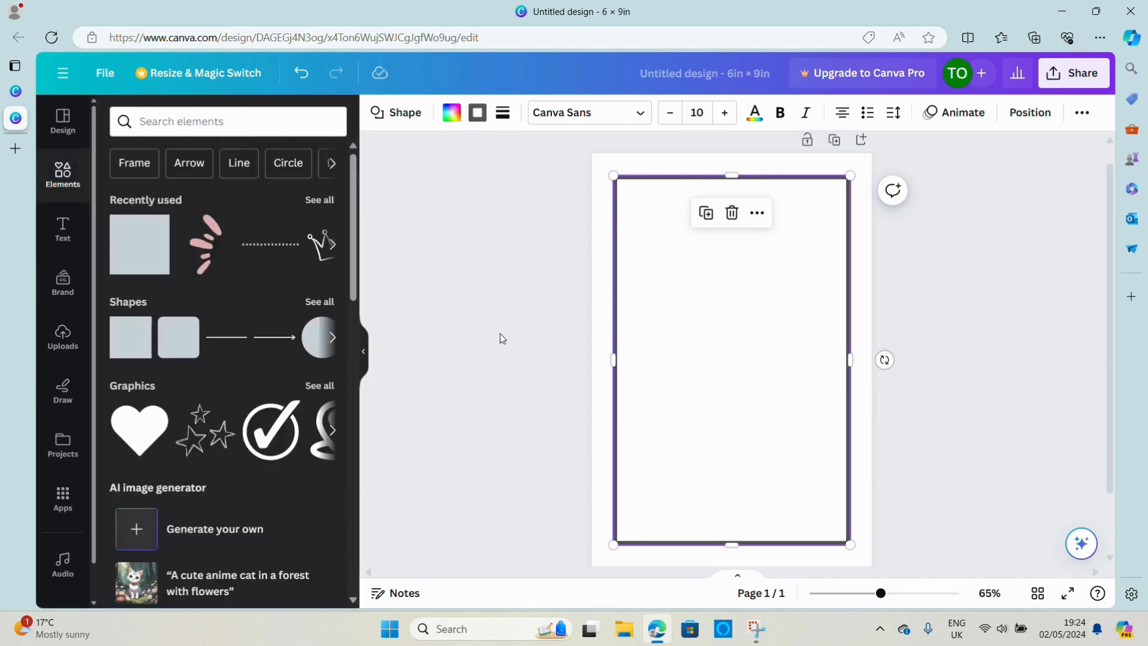
pyautogui.click(963, 329)
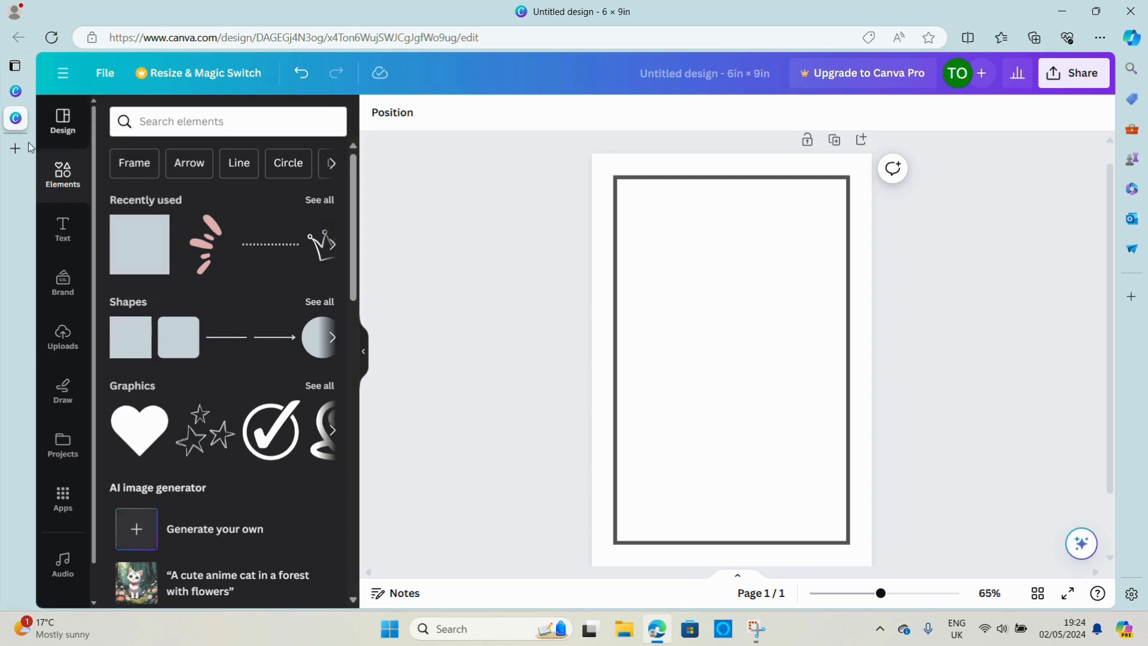
# Search the elements for "lines" and add the dotted line shape to the page
pyautogui.click(204, 123)
pyautogui.write('lines')
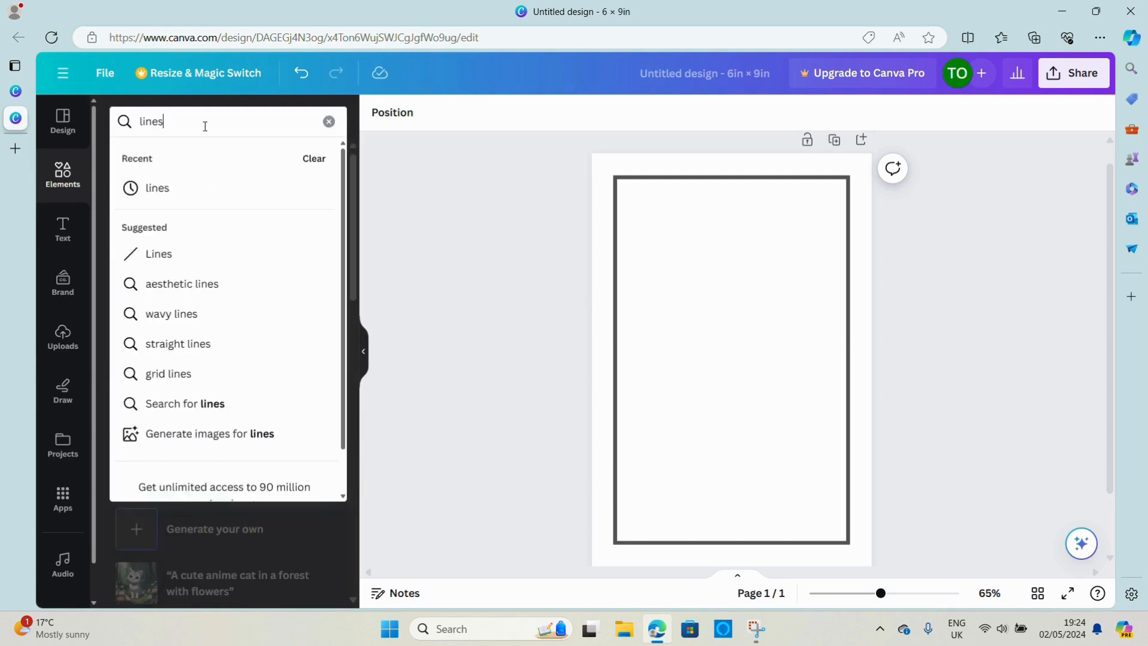
pyautogui.press('Return')
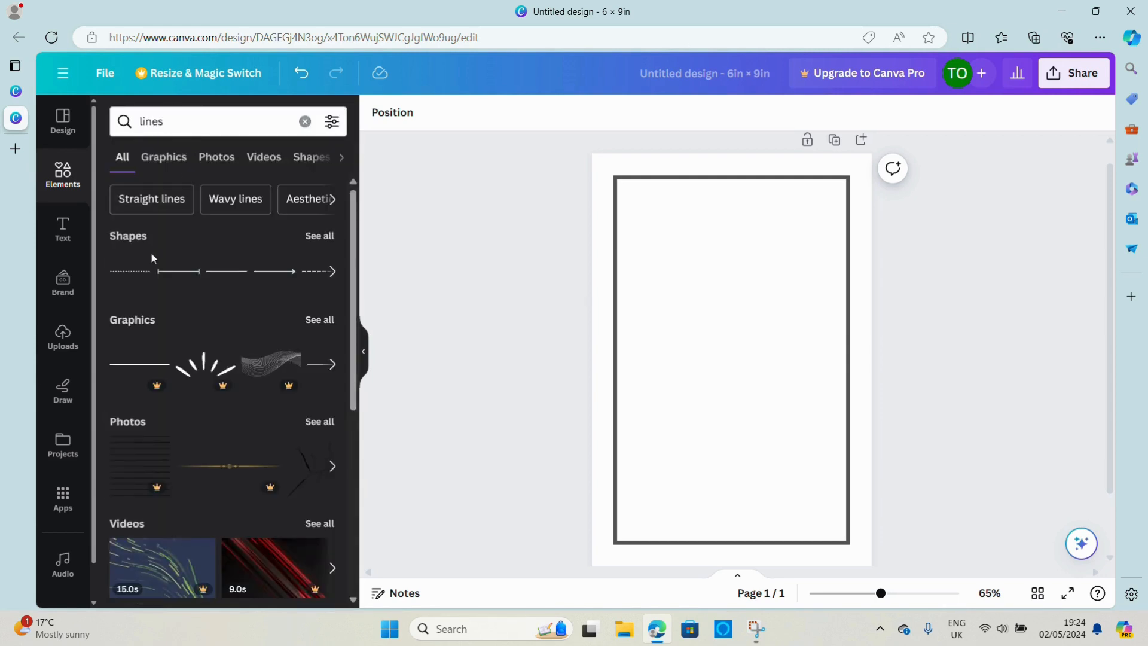
pyautogui.click(126, 277)
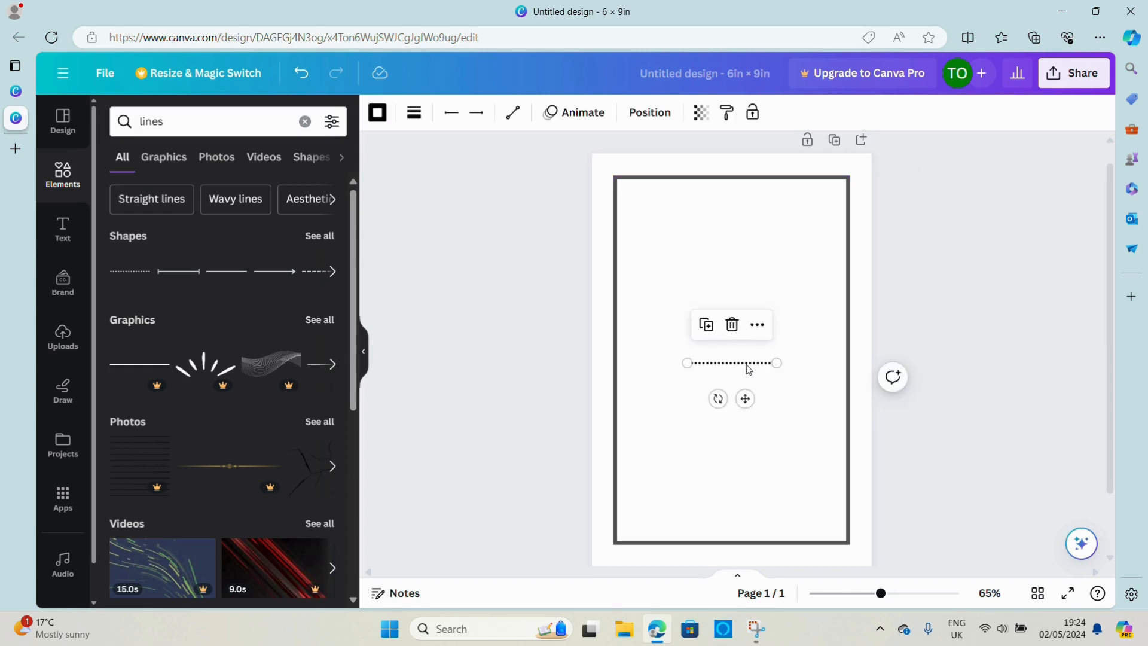
# Move the dotted line to the upper part of the frame, stretch it across the frame's width and centre it between the side borders
pyautogui.moveTo(744, 366); pyautogui.dragTo(843, 256)
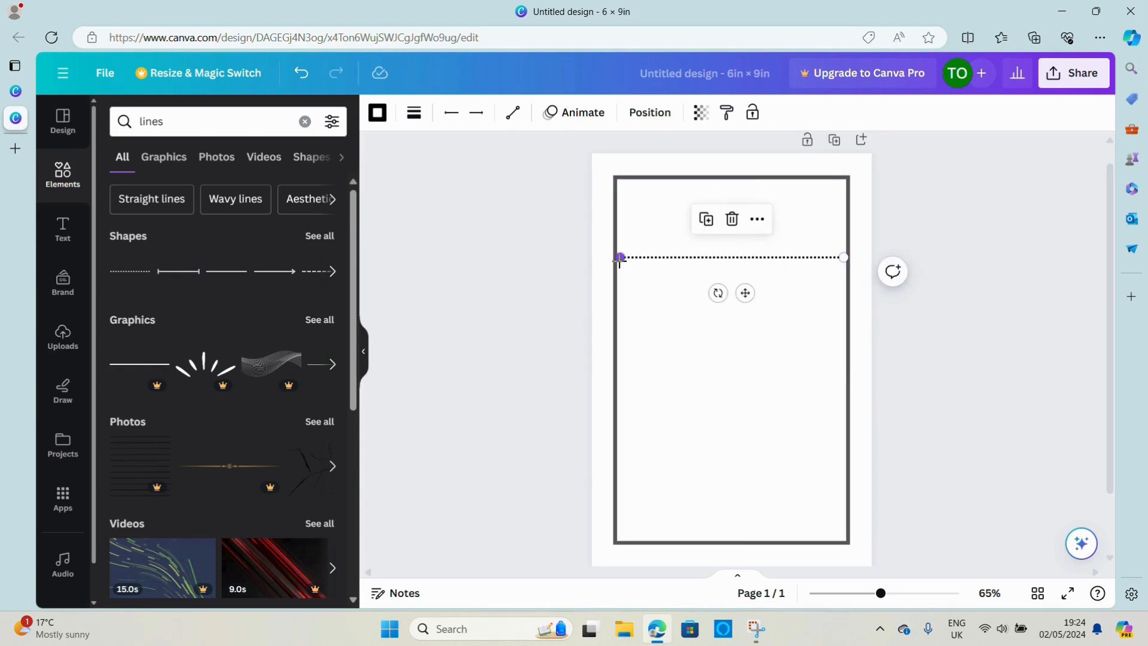
pyautogui.moveTo(619, 259); pyautogui.dragTo(613, 257)
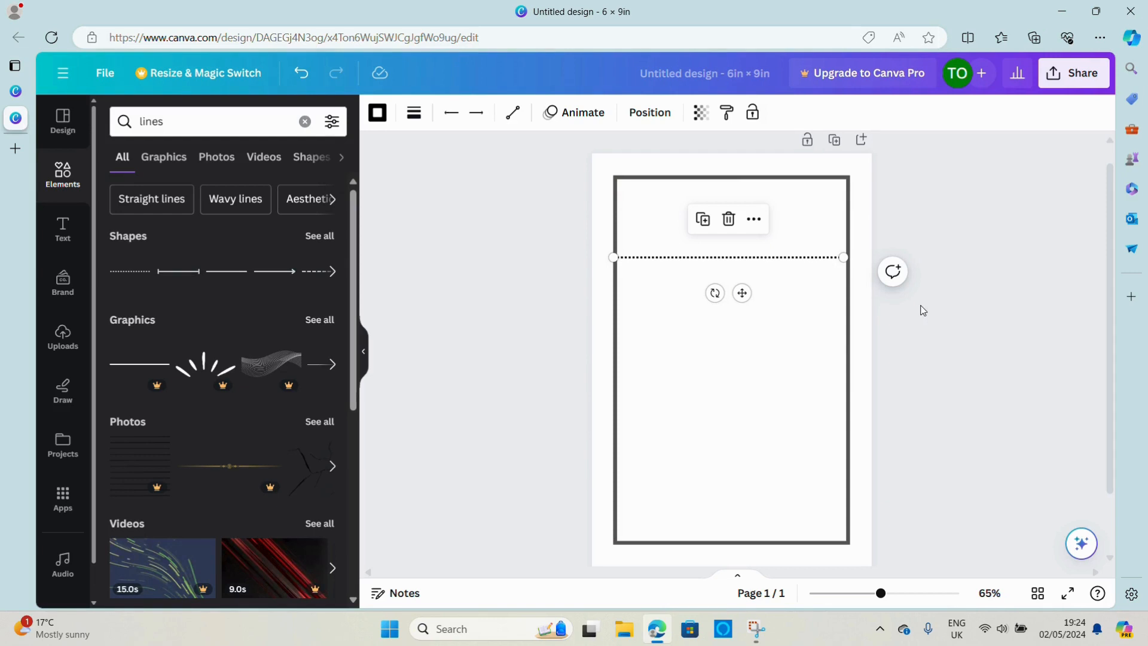
pyautogui.click(1007, 410)
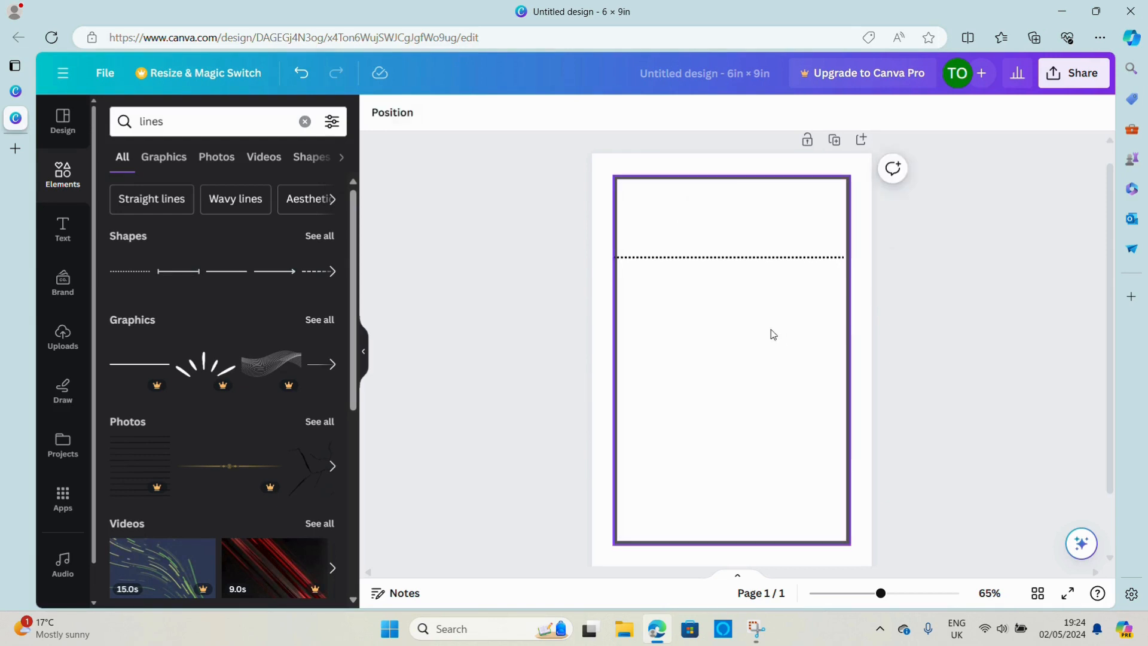
pyautogui.click(739, 265)
pyautogui.moveTo(739, 266); pyautogui.dragTo(736, 264)
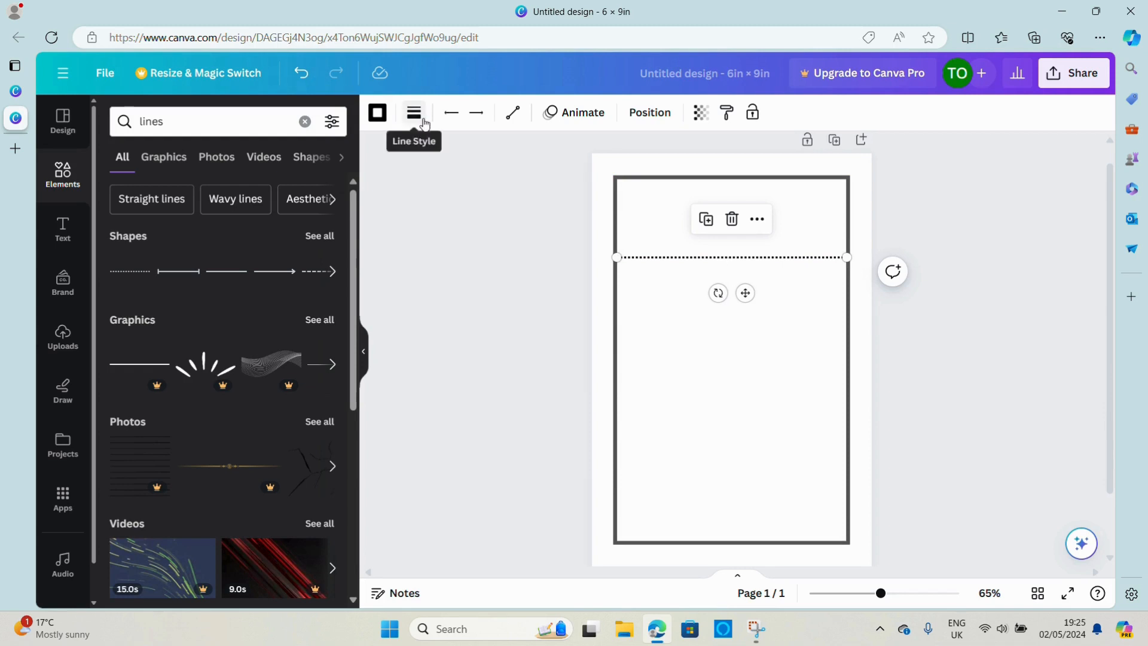
# Recolour the dotted line with the document's dark gray #545454 and keep the line selected
pyautogui.click(377, 114)
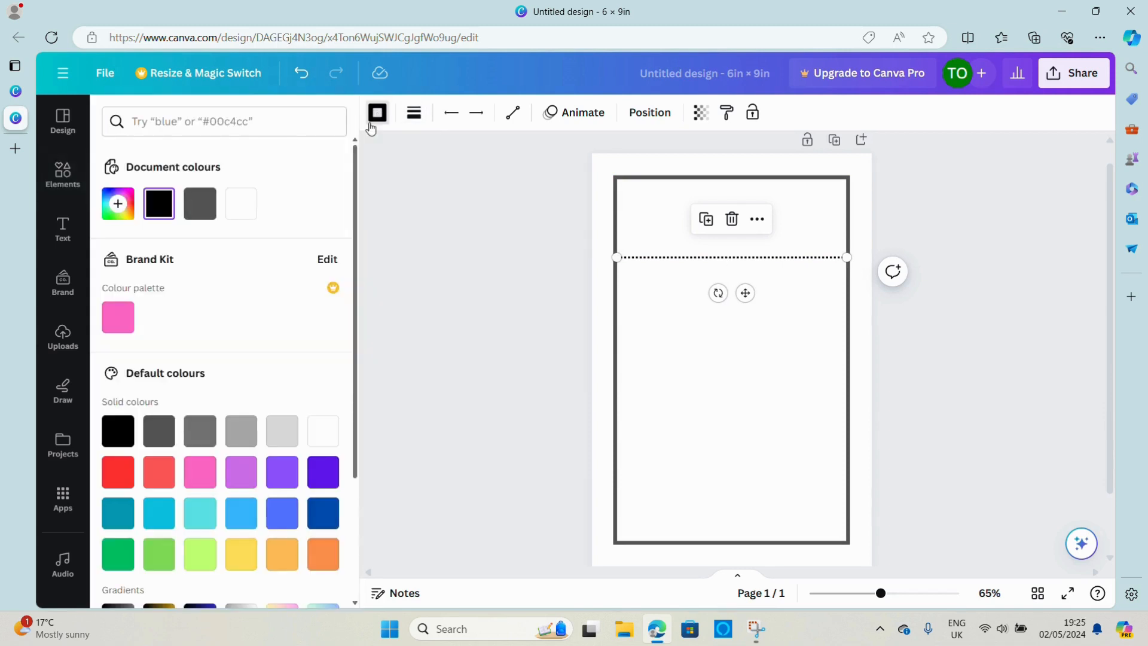
pyautogui.click(198, 208)
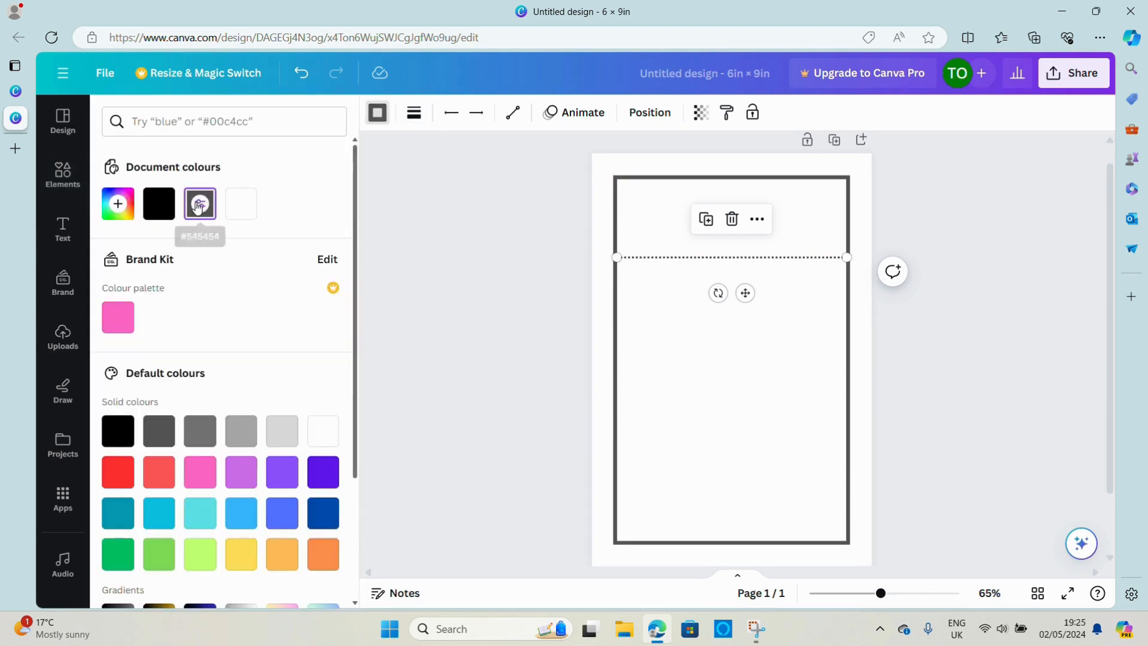
pyautogui.click(678, 365)
pyautogui.click(660, 257)
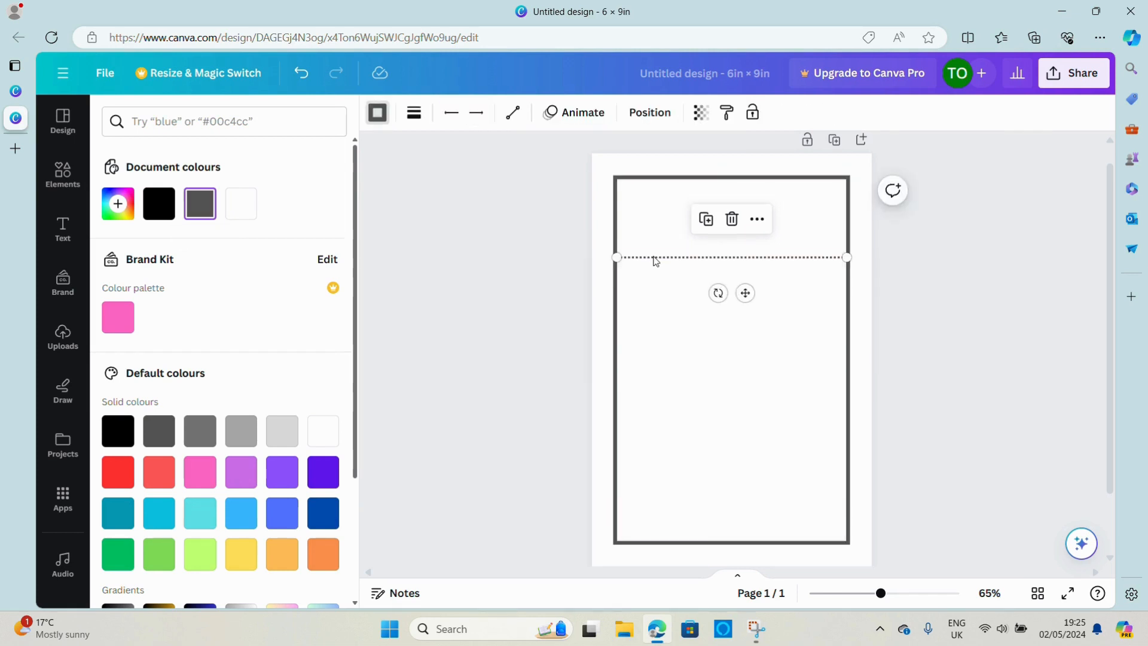
# Duplicate the dotted line and place the copy across the middle of the frame, aligned between the side borders
pyautogui.click(706, 220)
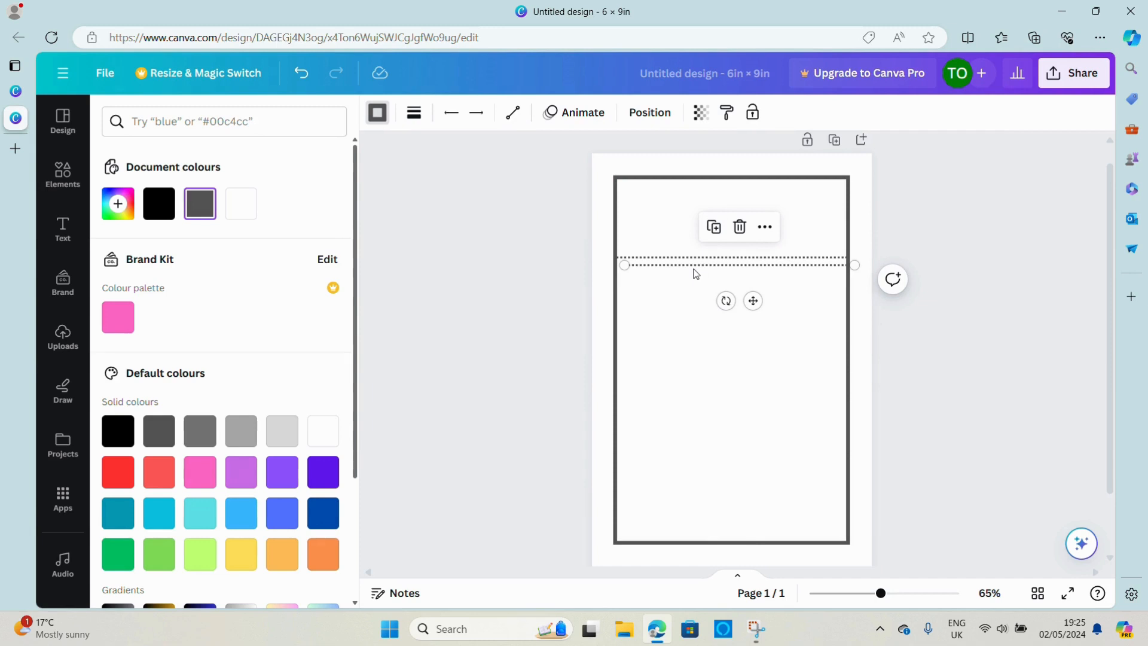
pyautogui.moveTo(695, 273); pyautogui.dragTo(686, 353)
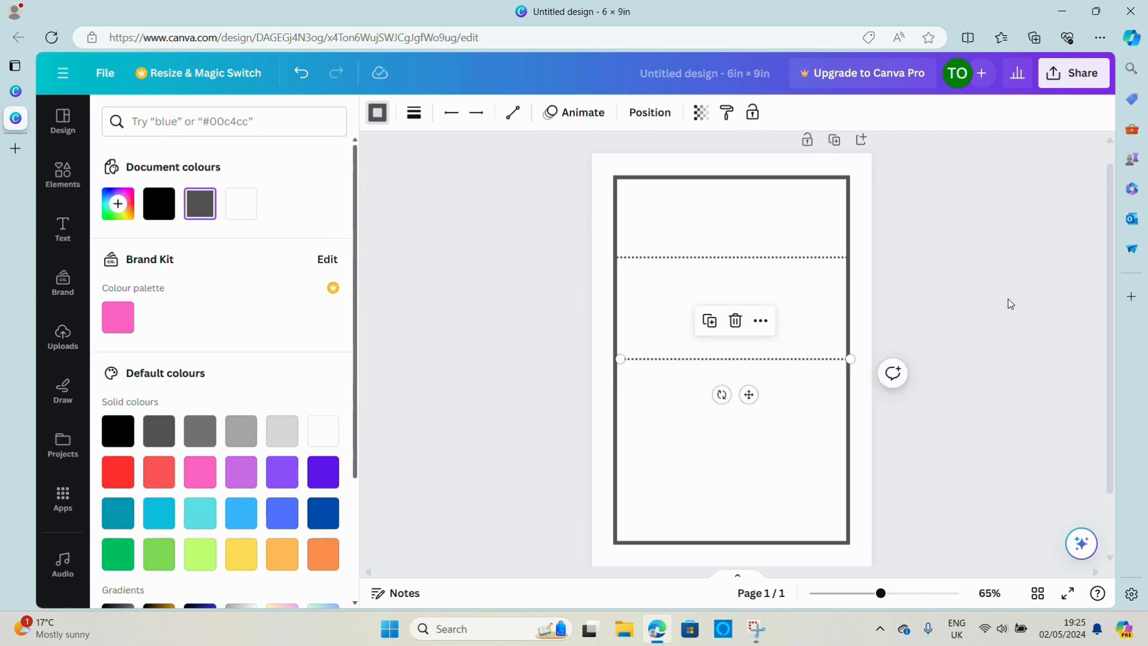
pyautogui.click(1007, 305)
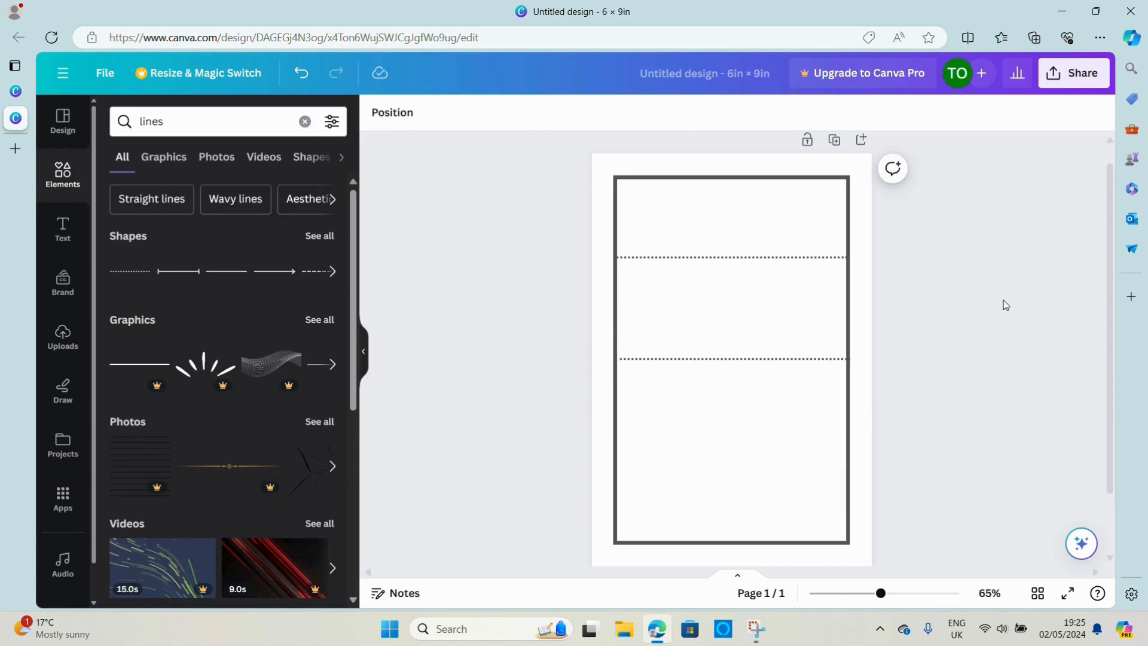
pyautogui.click(795, 359)
pyautogui.moveTo(793, 357); pyautogui.dragTo(793, 357)
# Add a subheading text box and enter "Word:" as its text
pyautogui.click(63, 230)
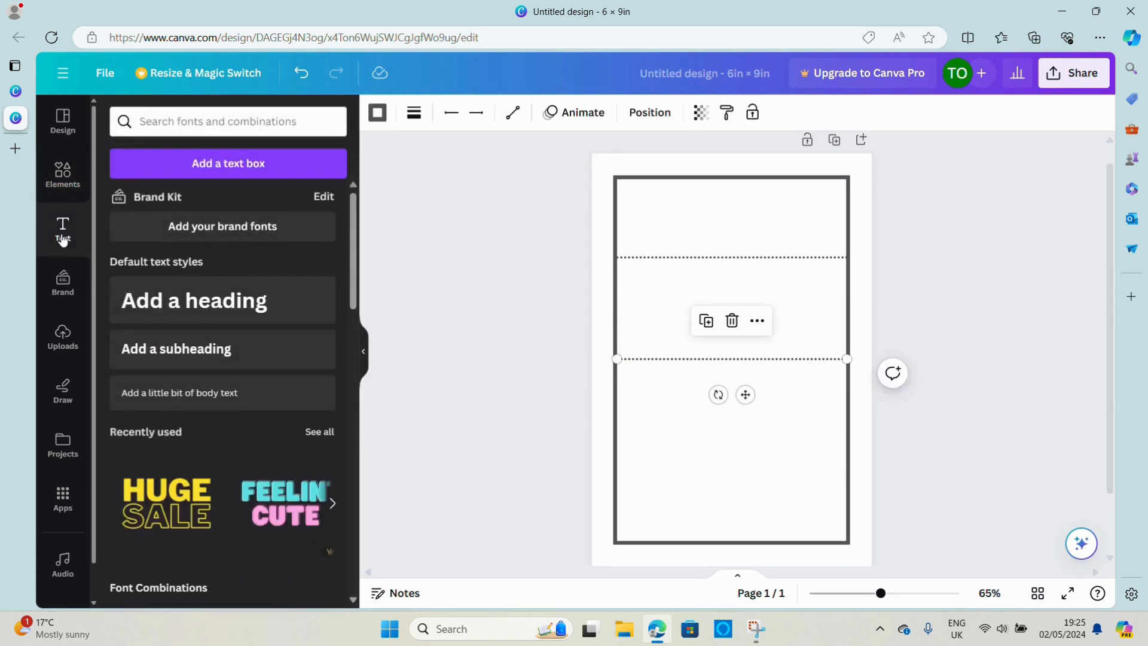
pyautogui.click(197, 356)
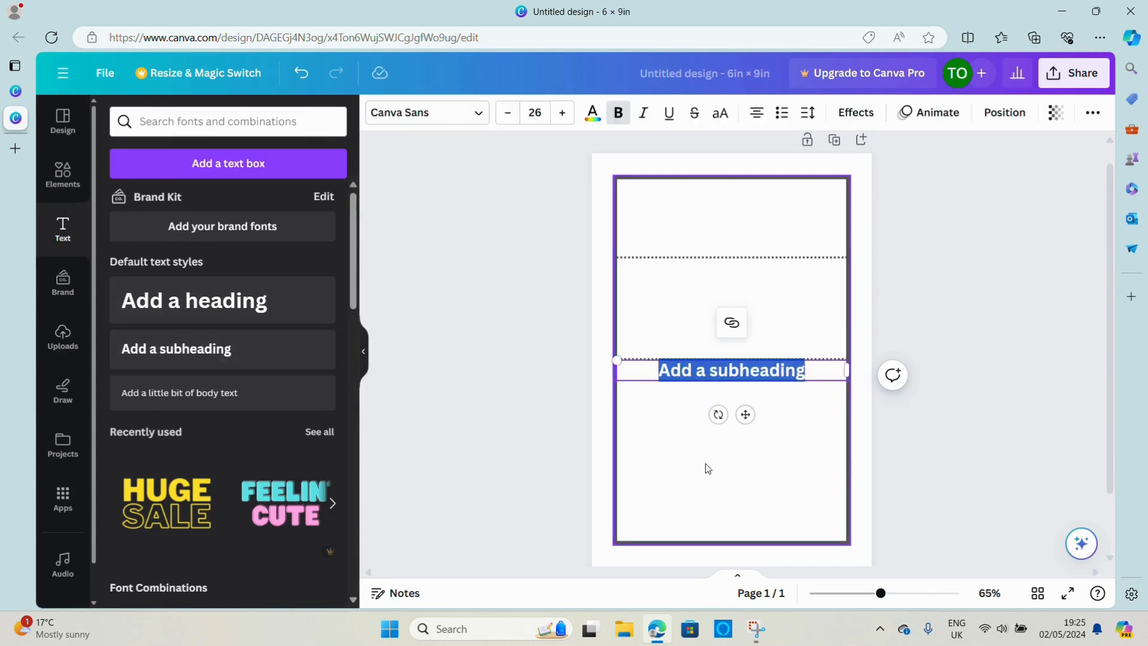
pyautogui.write('W')
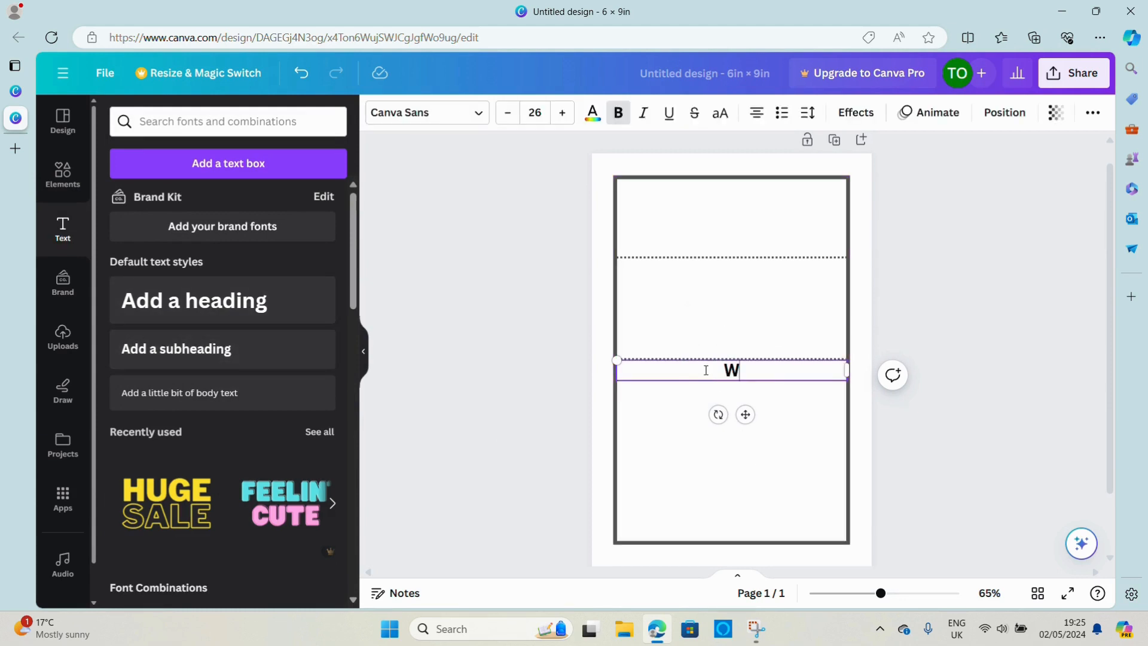
pyautogui.write('ord:')
# Set the "Word:" text in The Seasons font at size 18
pyautogui.click(480, 115)
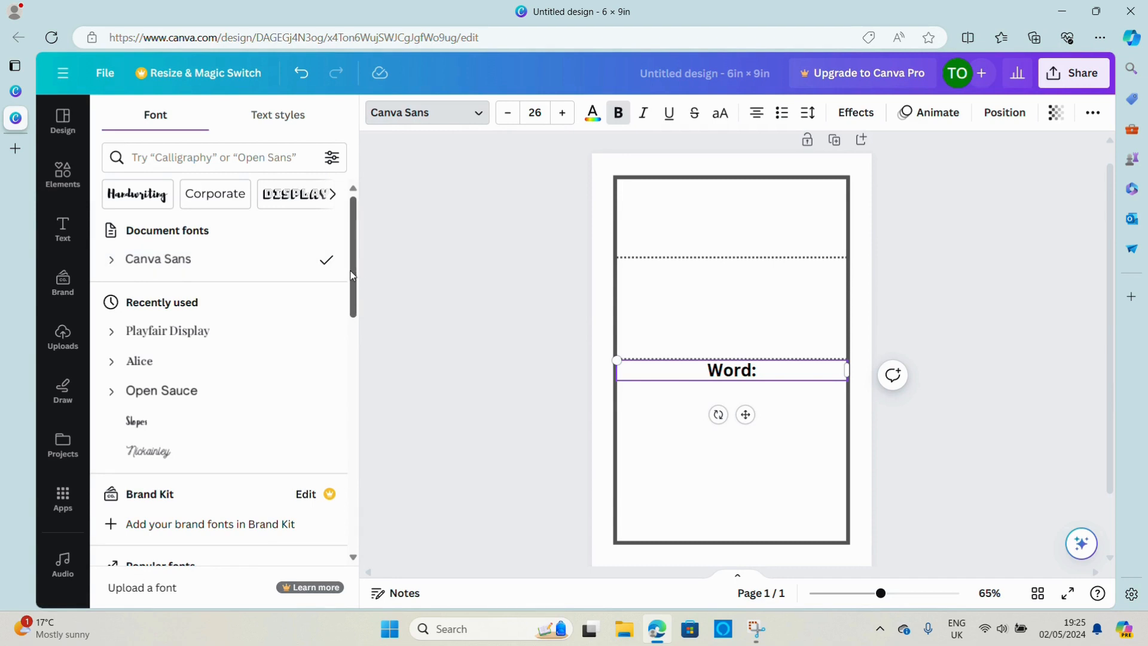
pyautogui.moveTo(352, 277); pyautogui.dragTo(357, 437)
pyautogui.click(181, 411)
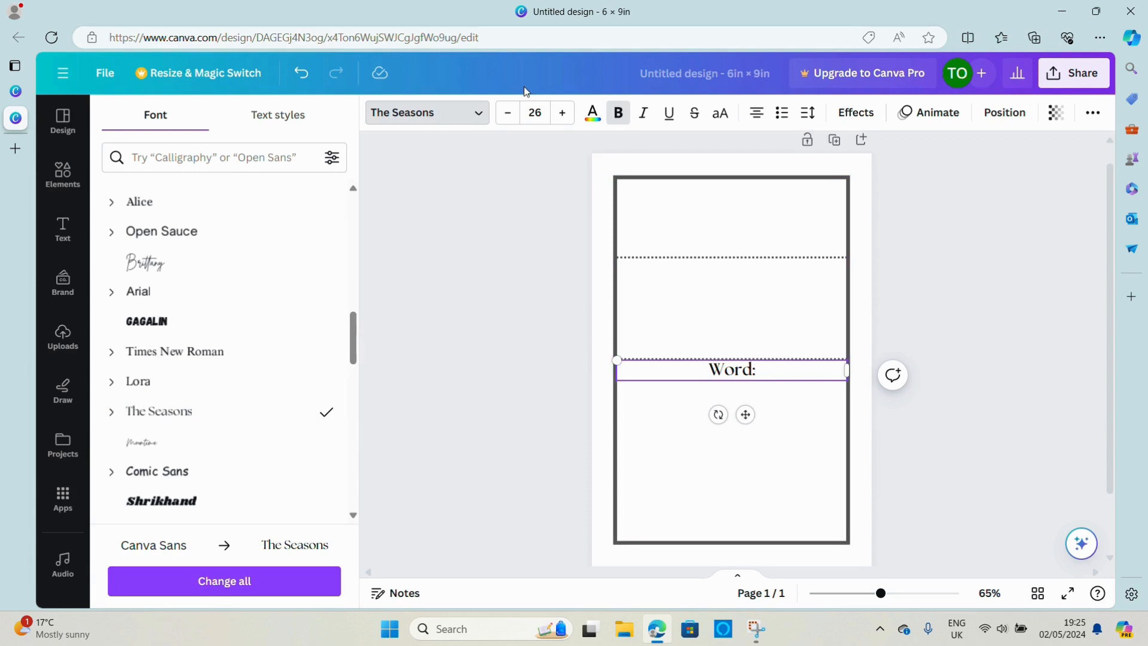
pyautogui.click(508, 113)
pyautogui.click(508, 113)
pyautogui.click(508, 113)
pyautogui.click(508, 113)
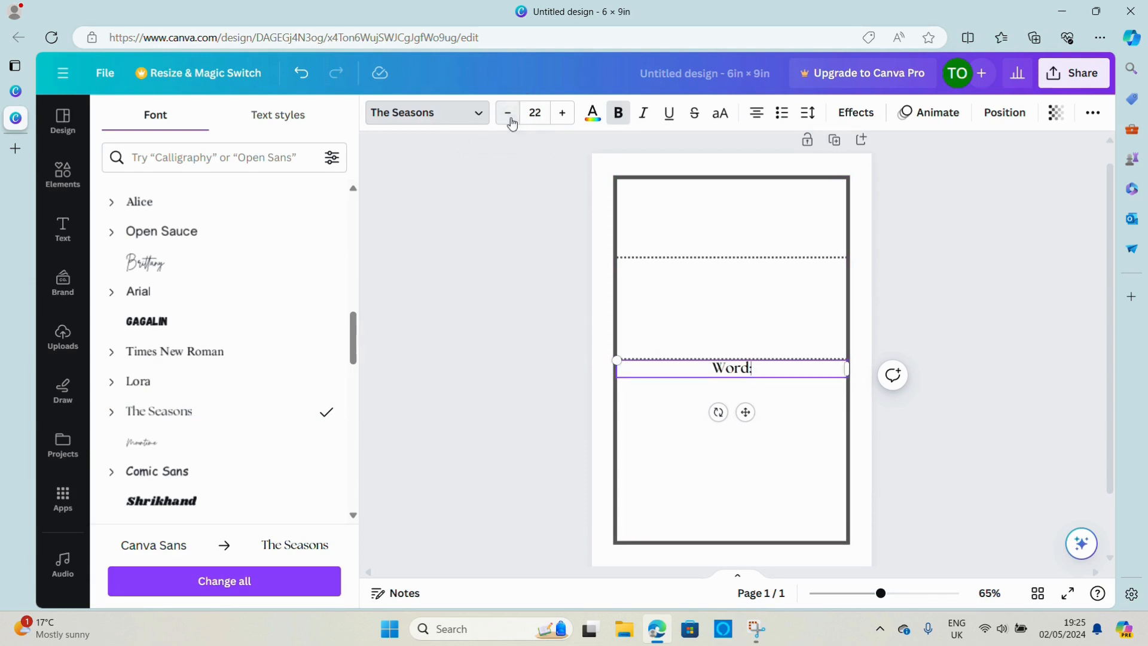
pyautogui.click(509, 113)
pyautogui.click(511, 119)
pyautogui.click(512, 119)
pyautogui.click(511, 119)
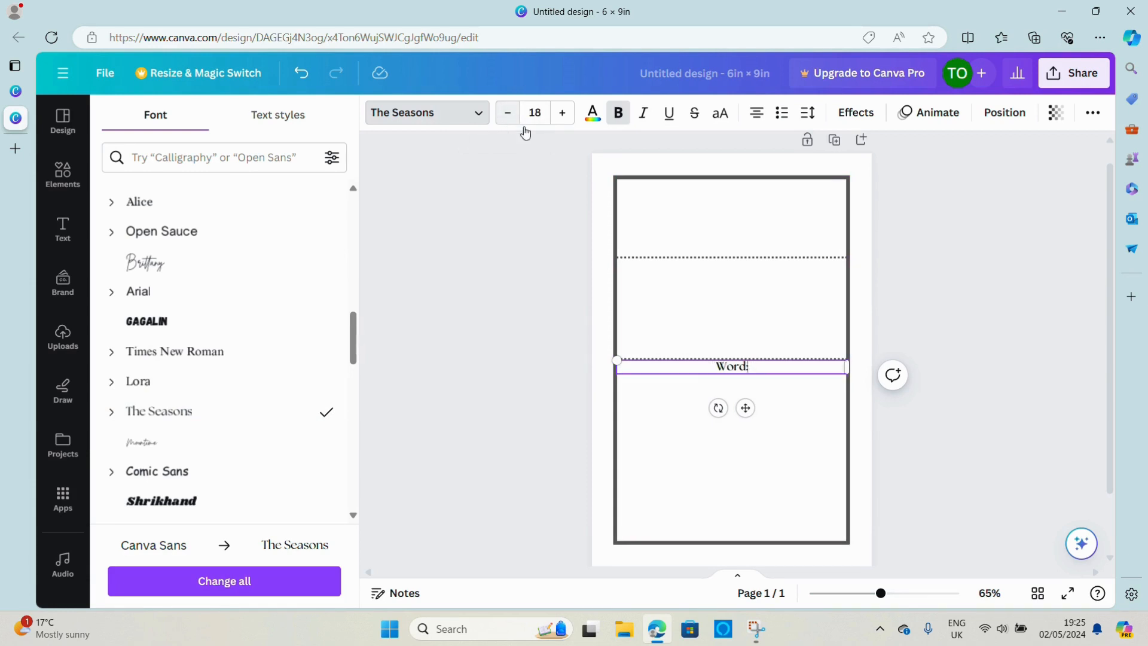
pyautogui.click(783, 446)
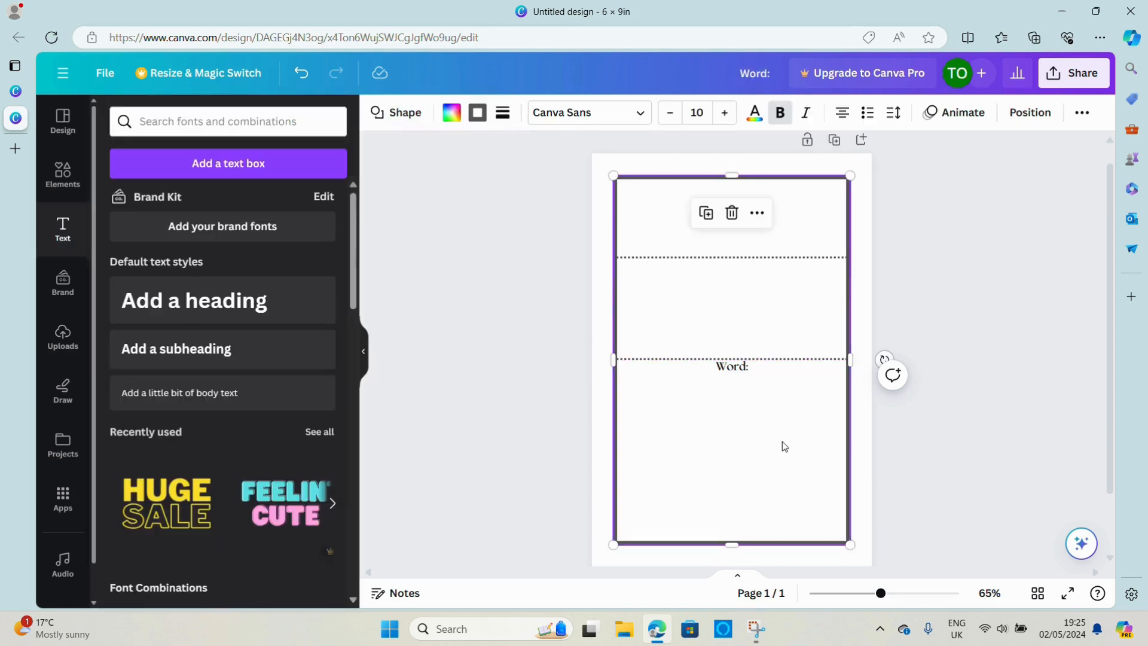
# Move the "Word:" label into the upper-left corner of the frame
pyautogui.click(730, 369)
pyautogui.moveTo(730, 369); pyautogui.dragTo(633, 190)
pyautogui.click(1052, 271)
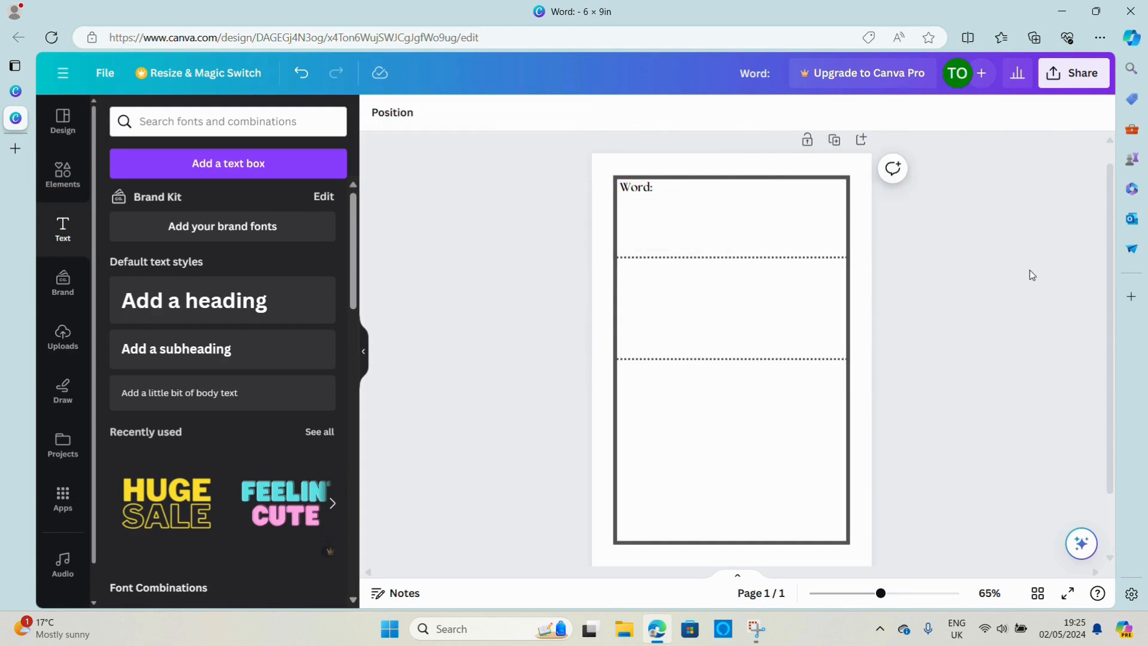
# Duplicate the "Word:" label and place the copy just below the upper dotted line, directly under the original
pyautogui.click(631, 192)
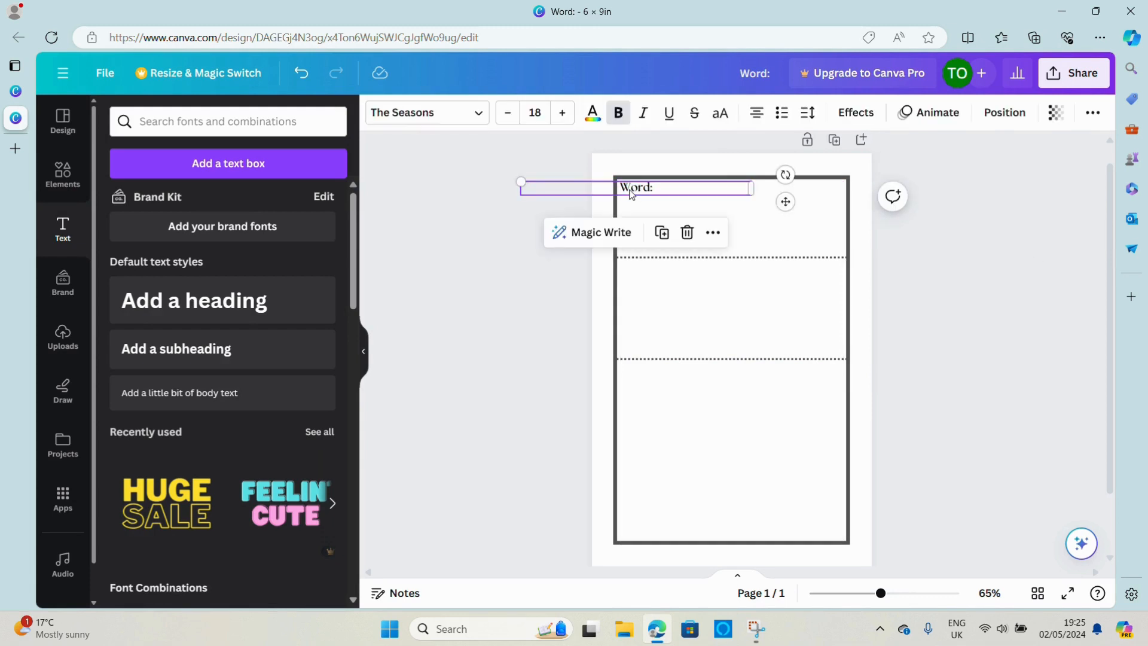
pyautogui.click(669, 239)
pyautogui.moveTo(658, 203); pyautogui.dragTo(655, 275)
# Change the copied label below the upper dotted line to read "Meaning:"
pyautogui.doubleClick(654, 270)
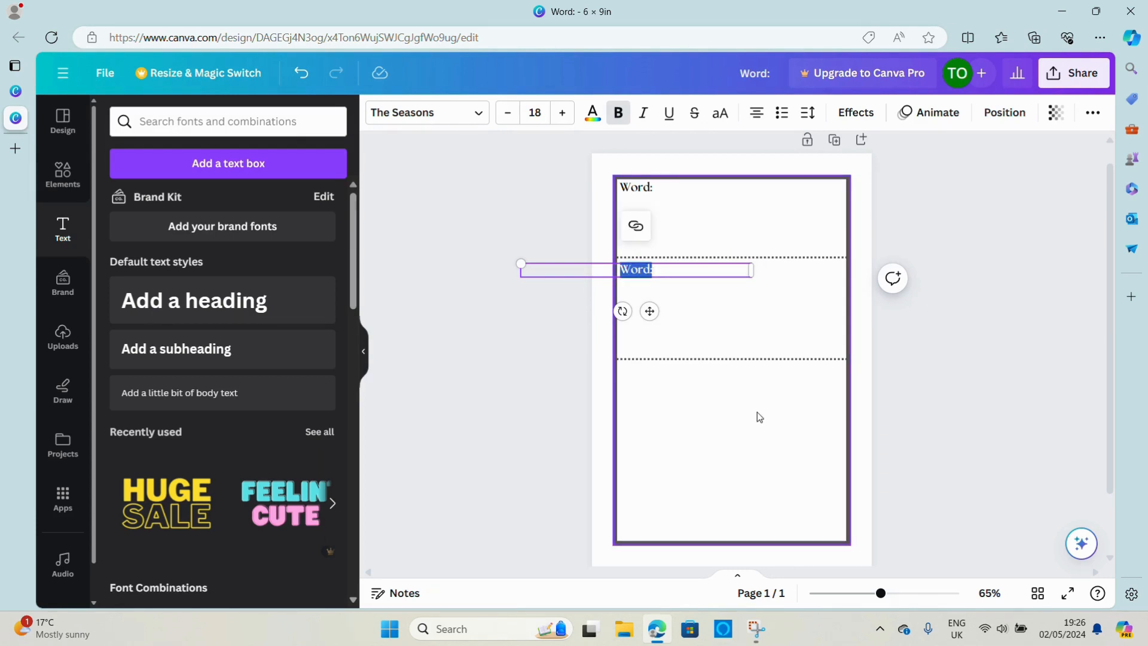
pyautogui.press('Left')
pyautogui.press('Right')
pyautogui.press('Right')
pyautogui.press('Right')
pyautogui.press('Right')
pyautogui.press('BackSpace')
pyautogui.press('BackSpace')
pyautogui.press('BackSpace')
pyautogui.press('BackSpace')
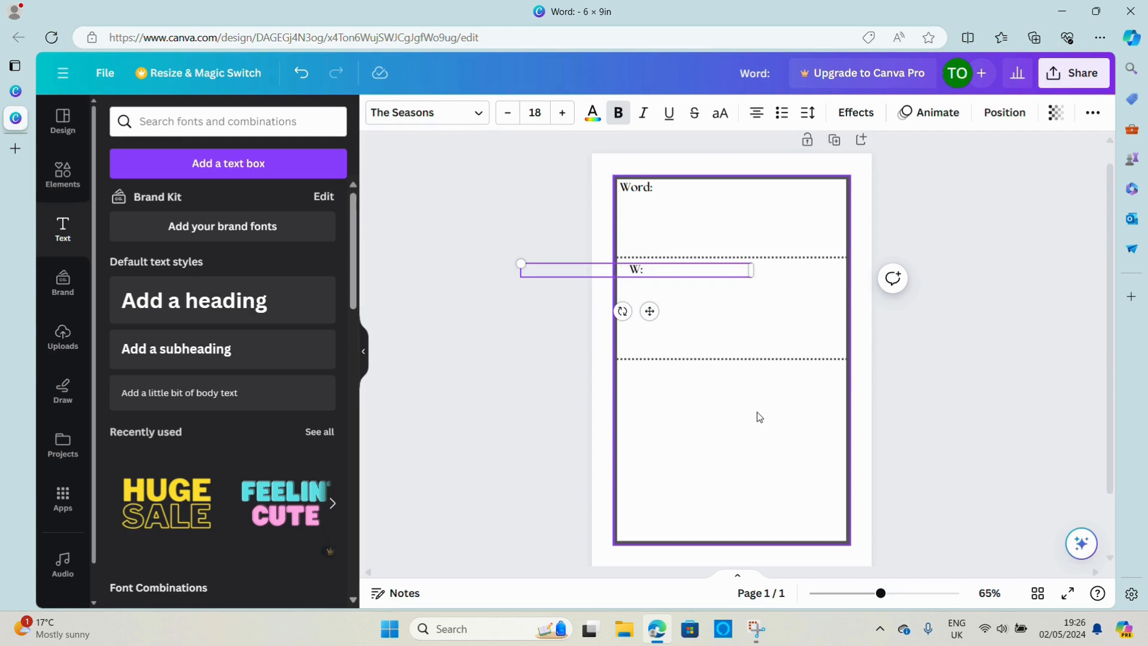
pyautogui.write('Meaning')
pyautogui.press('BackSpace')
pyautogui.write('g')
pyautogui.click(1014, 495)
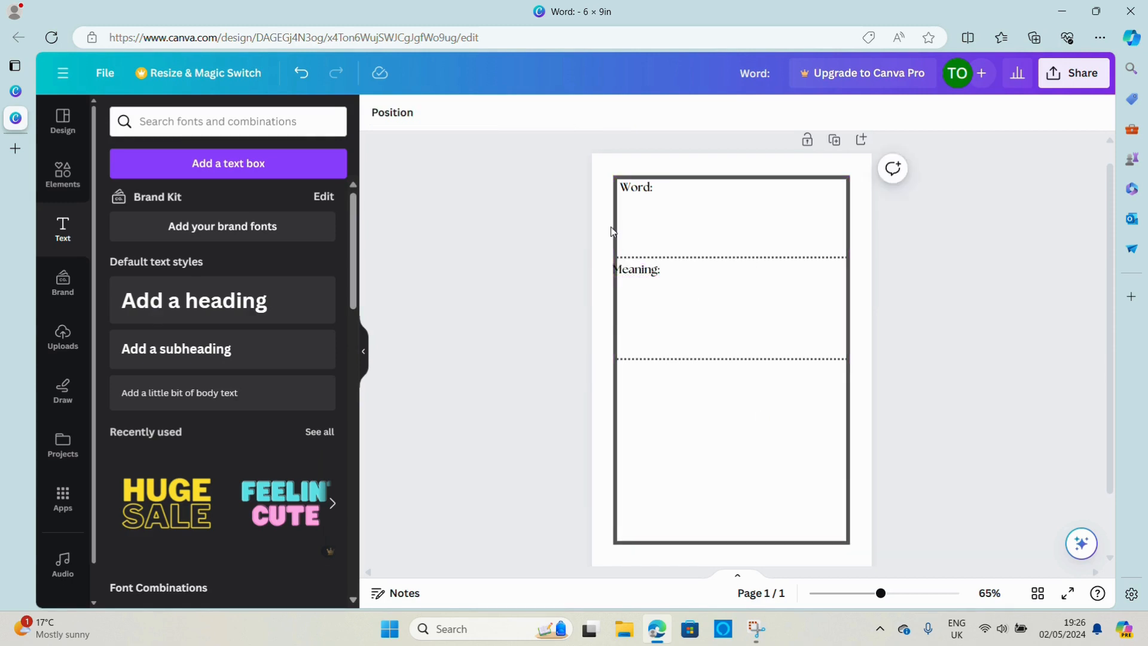
# Shift the "Meaning:" label right so it sits inside the frame's left border, close under the upper dotted line
pyautogui.click(634, 276)
pyautogui.moveTo(634, 276); pyautogui.dragTo(642, 277)
pyautogui.press('Left')
pyautogui.press('Left')
pyautogui.press('Left')
pyautogui.press('Left')
pyautogui.press('Left')
pyautogui.press('Left')
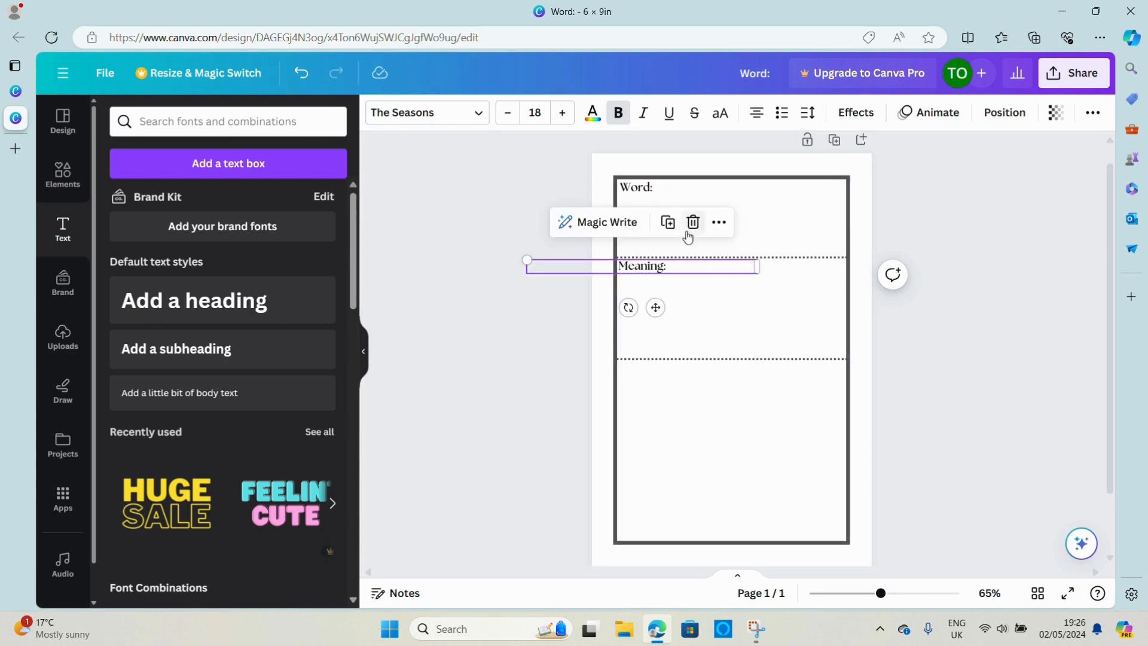
# Duplicate the "Meaning:" label to just below the lower dotted line and change the copy's text to "Application:"
pyautogui.click(669, 225)
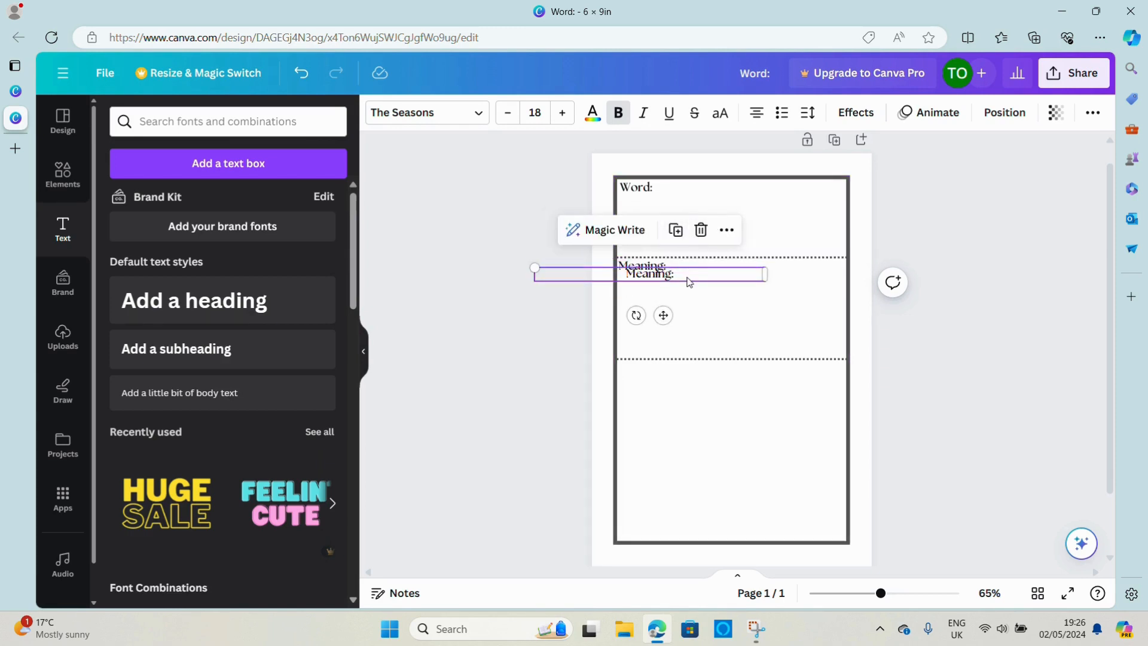
pyautogui.moveTo(688, 277); pyautogui.dragTo(680, 371)
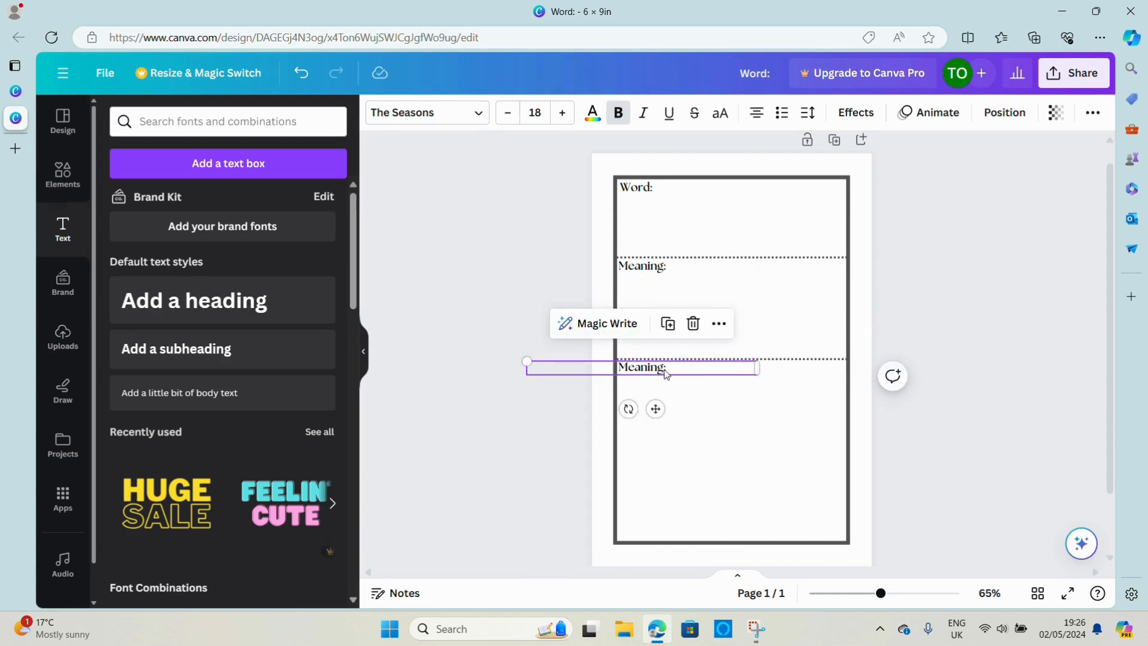
pyautogui.doubleClick(656, 367)
pyautogui.click(656, 367)
pyautogui.press('BackSpace')
pyautogui.press('BackSpace')
pyautogui.press('BackSpace')
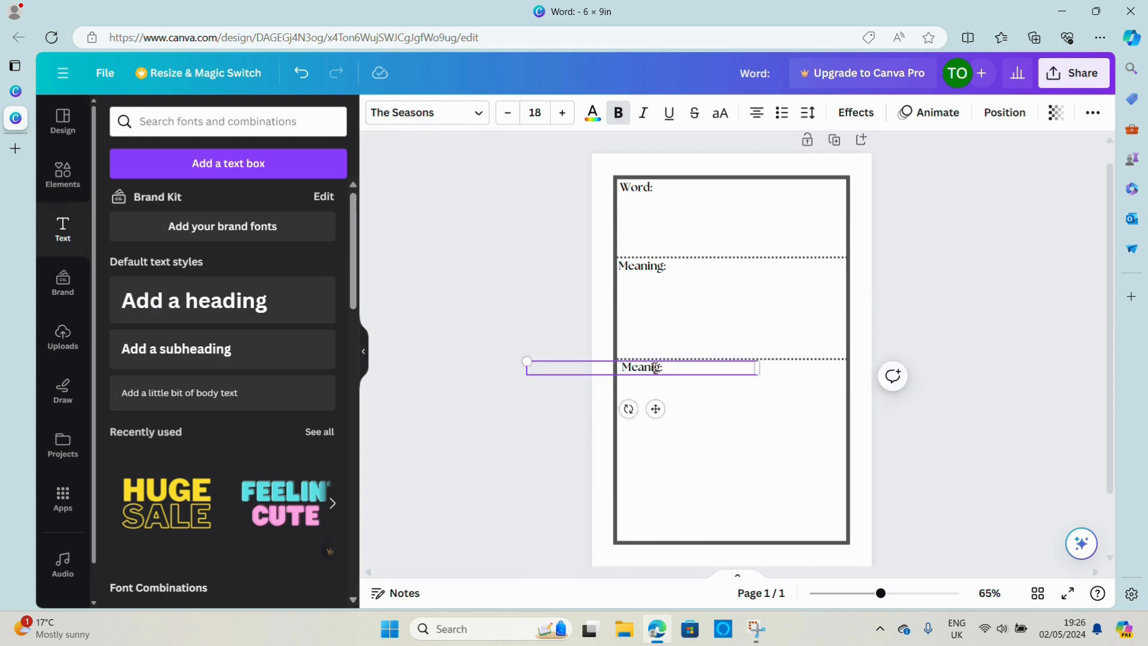
pyautogui.press('BackSpace')
pyautogui.press('BackSpace')
pyautogui.press('BackSpace')
pyautogui.press('BackSpace')
pyautogui.write('Application')
pyautogui.click(929, 474)
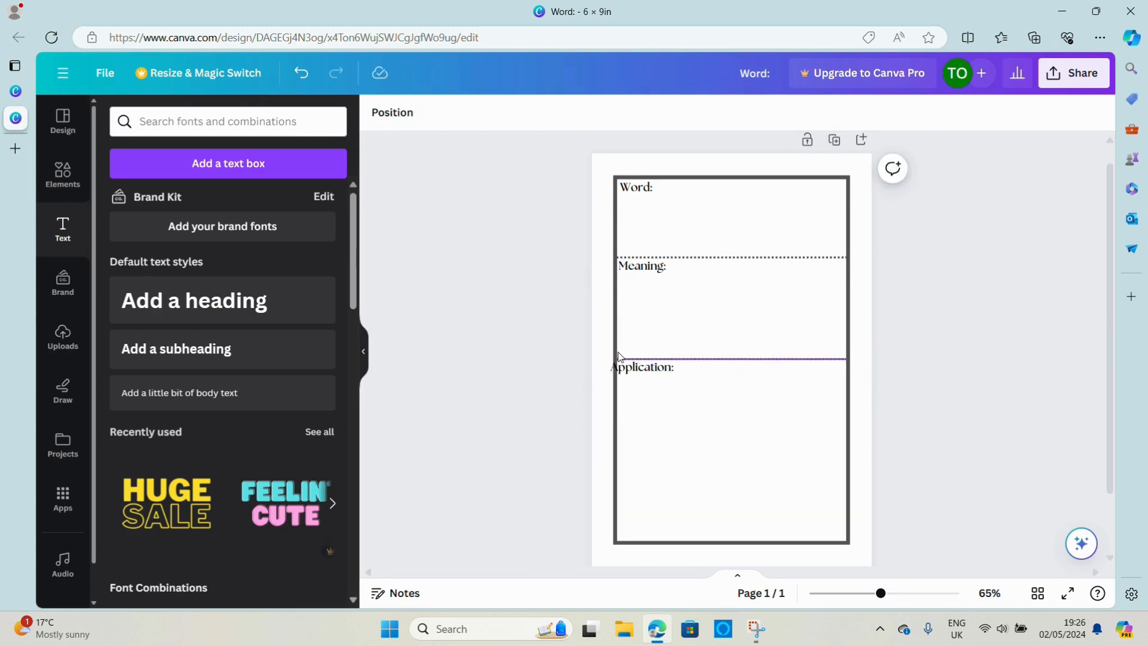
# Shift the "Application:" label right so it starts inside the frame's left border, in line with "Meaning:"
pyautogui.click(640, 373)
pyautogui.moveTo(639, 373); pyautogui.dragTo(648, 373)
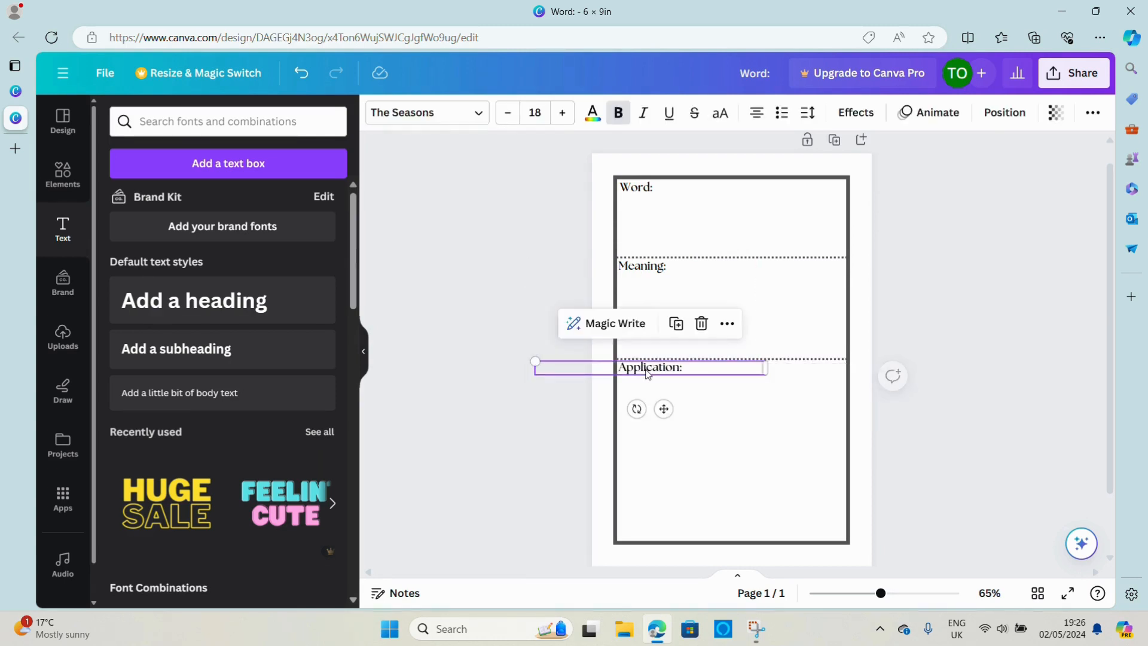
pyautogui.click(1028, 435)
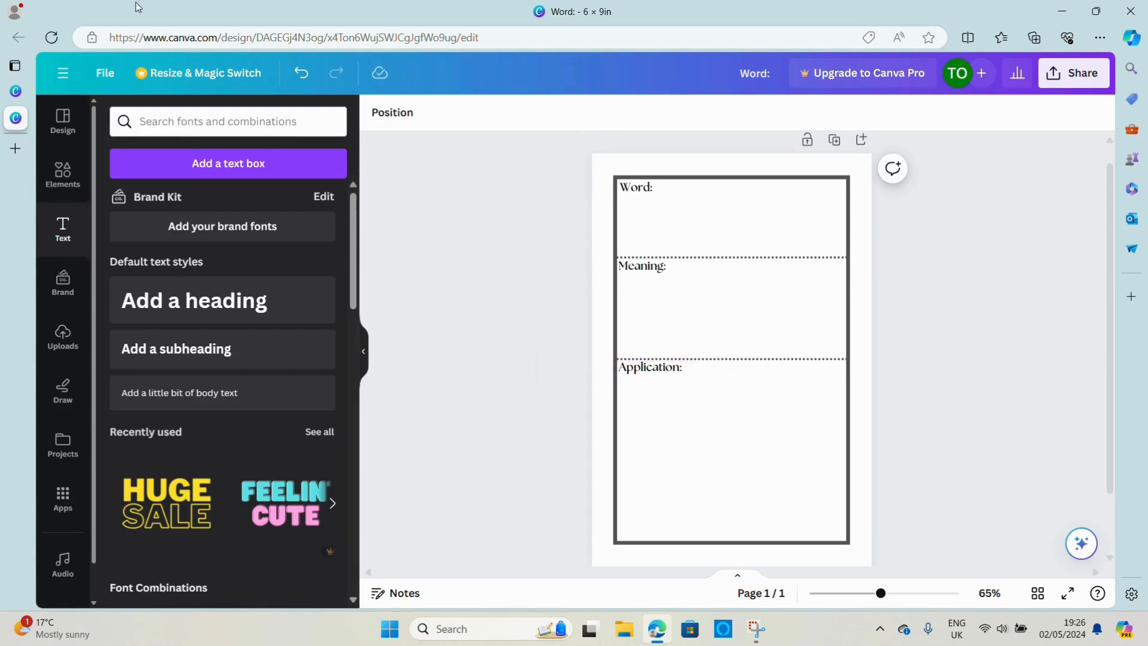
# Search the elements for "abstract" and show all matching graphics
pyautogui.click(79, 167)
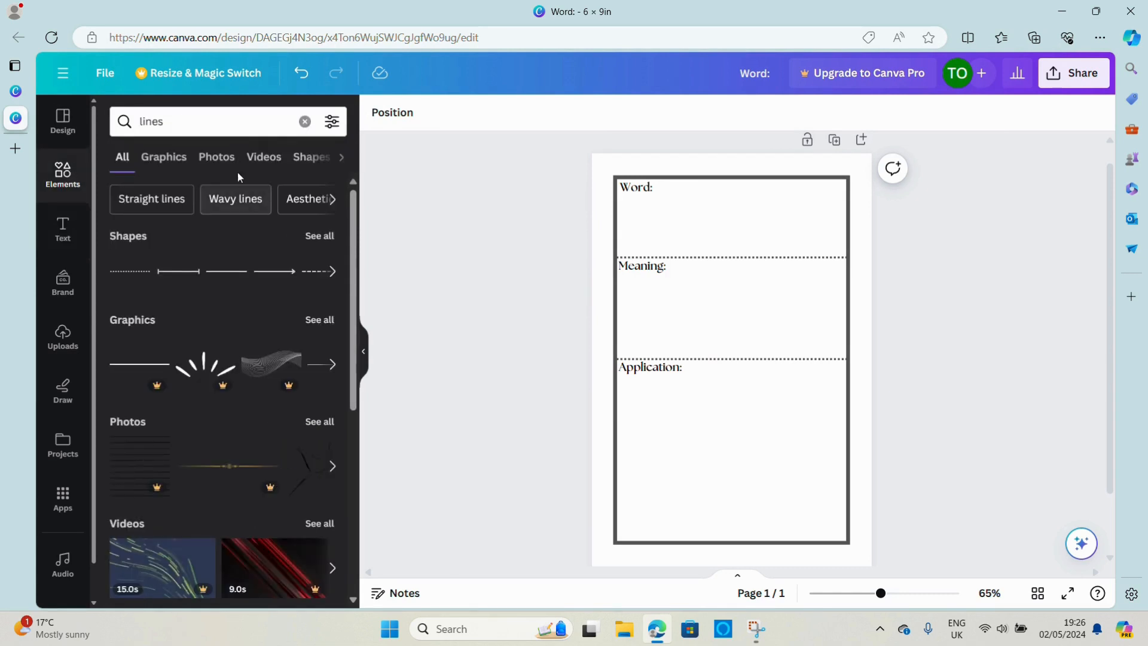
pyautogui.click(193, 122)
pyautogui.press('BackSpace')
pyautogui.press('BackSpace')
pyautogui.press('BackSpace')
pyautogui.press('BackSpace')
pyautogui.press('BackSpace')
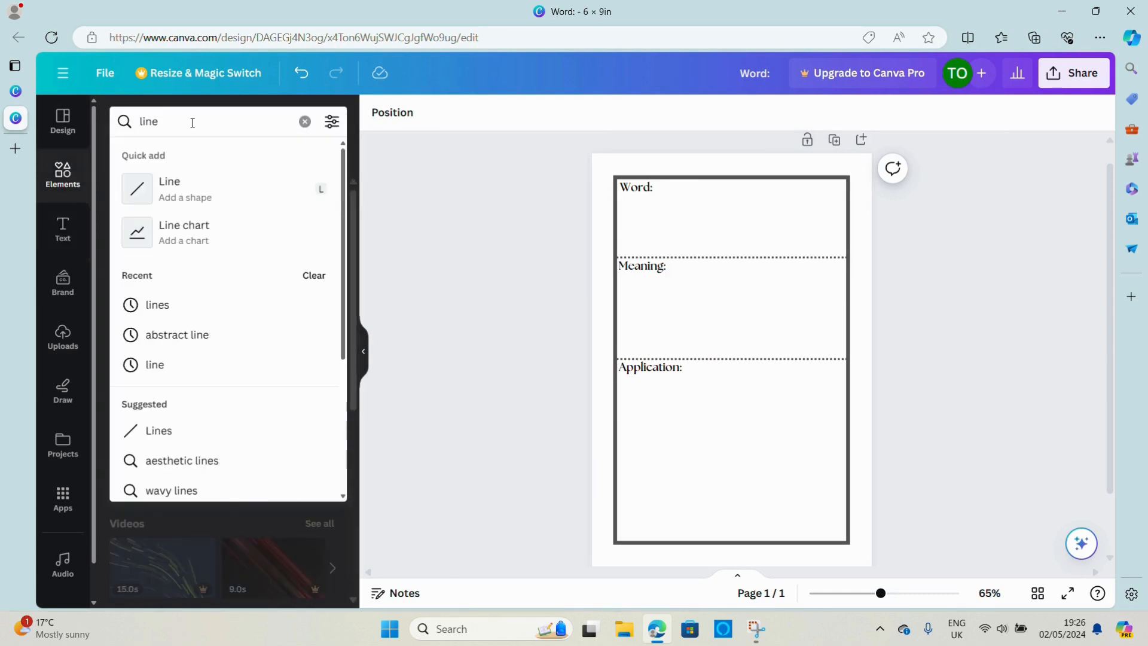
pyautogui.write('abstract')
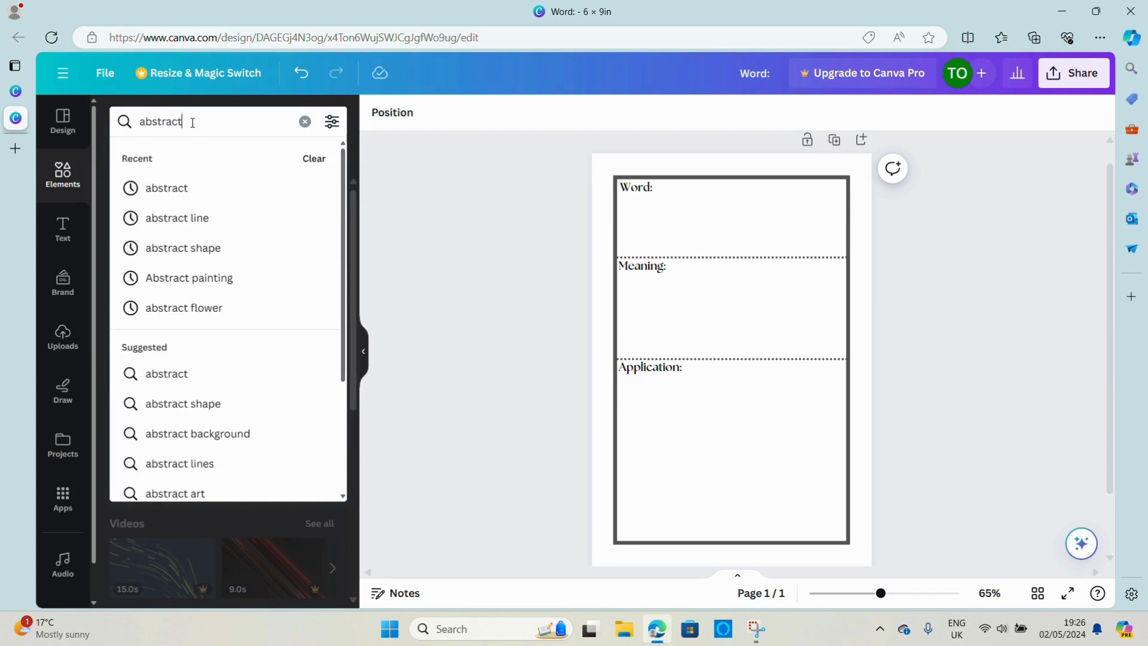
pyautogui.press('Return')
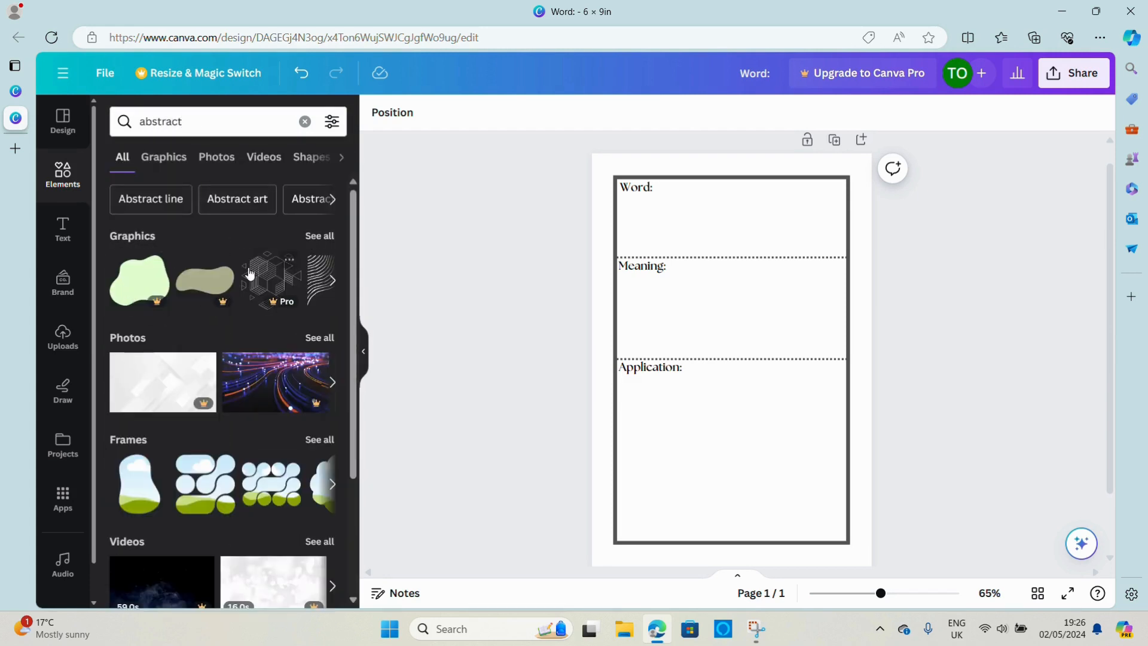
pyautogui.click(324, 235)
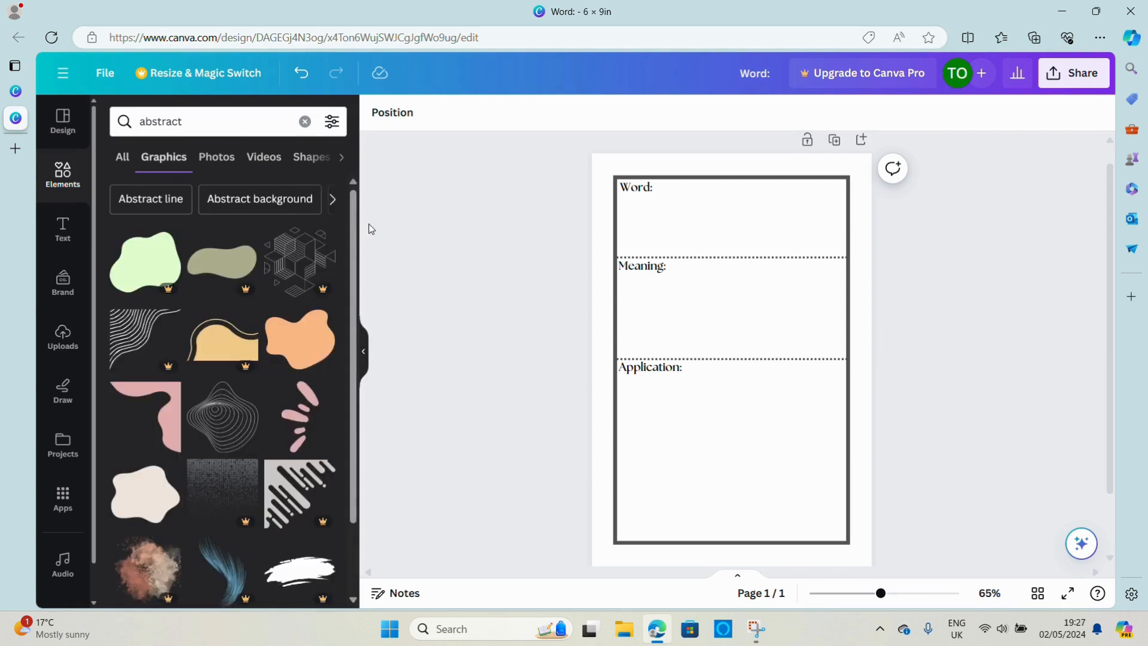
# Add the pink burst-of-strokes graphic, rotate it 90° clockwise so it fans upward, and shrink it to about half size
pyautogui.click(300, 426)
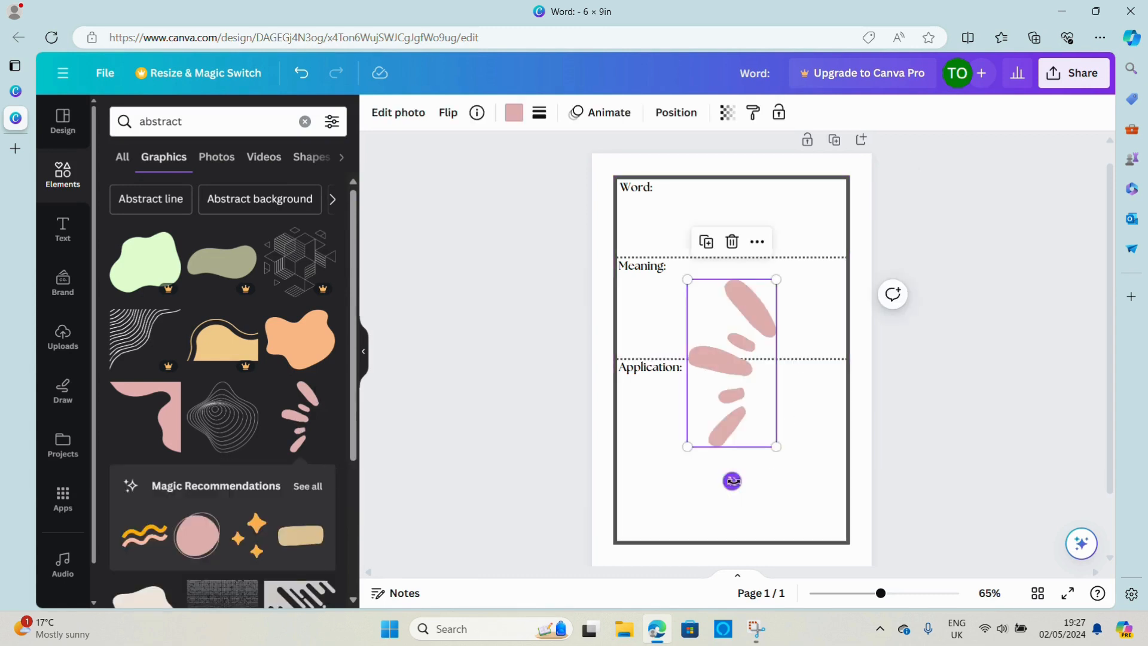
pyautogui.moveTo(732, 481); pyautogui.dragTo(678, 371)
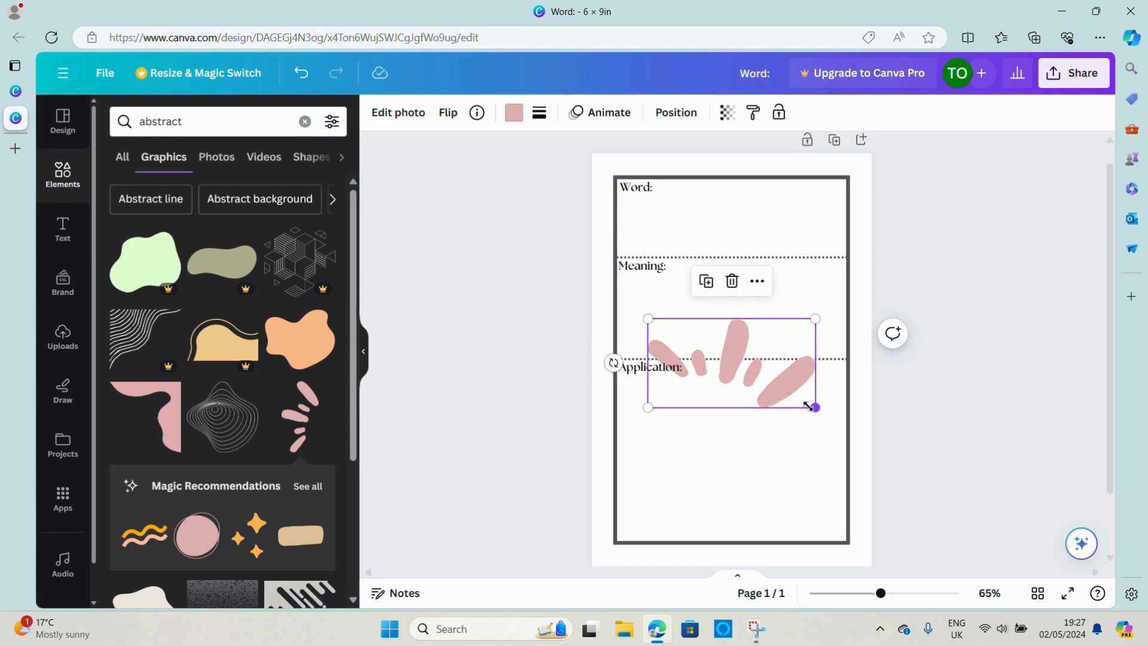
pyautogui.moveTo(808, 406); pyautogui.dragTo(721, 377)
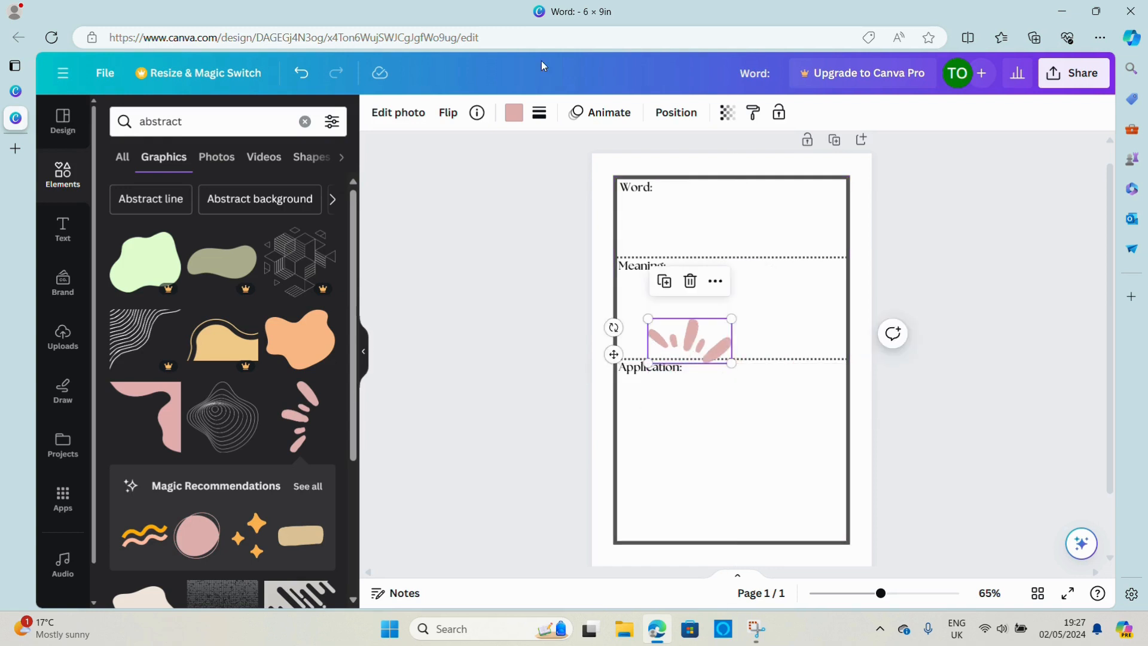
# Recolour the burst graphic with the document's dark gray and place it, reduced further, over the middle of the frame's top border
pyautogui.click(513, 112)
pyautogui.click(199, 204)
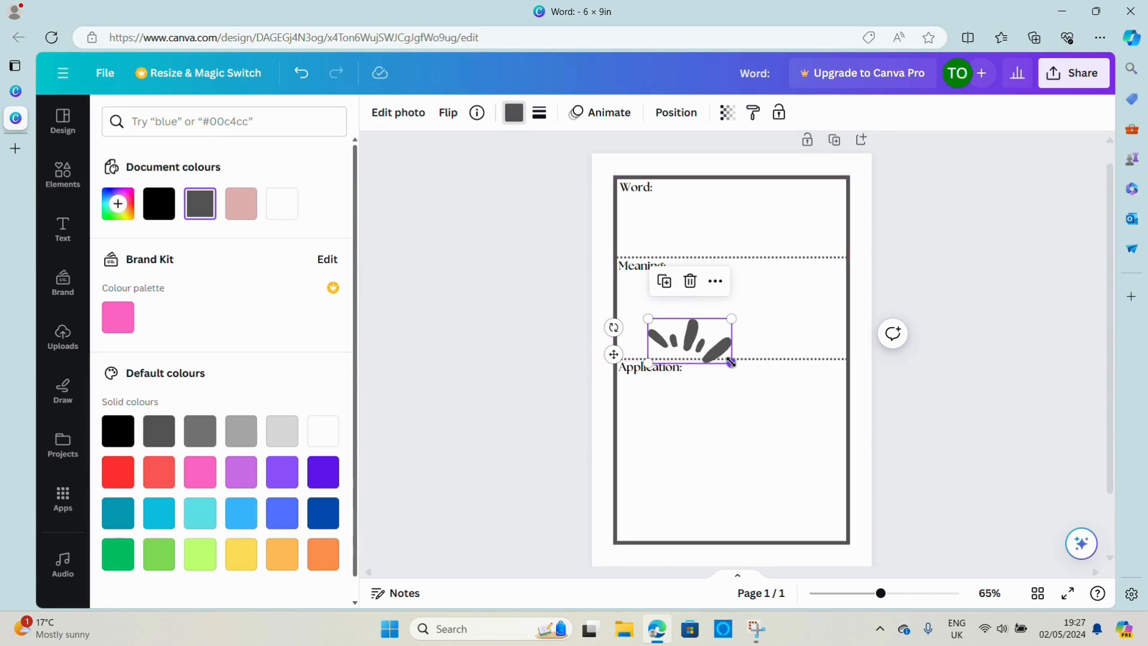
pyautogui.moveTo(731, 361); pyautogui.dragTo(724, 174)
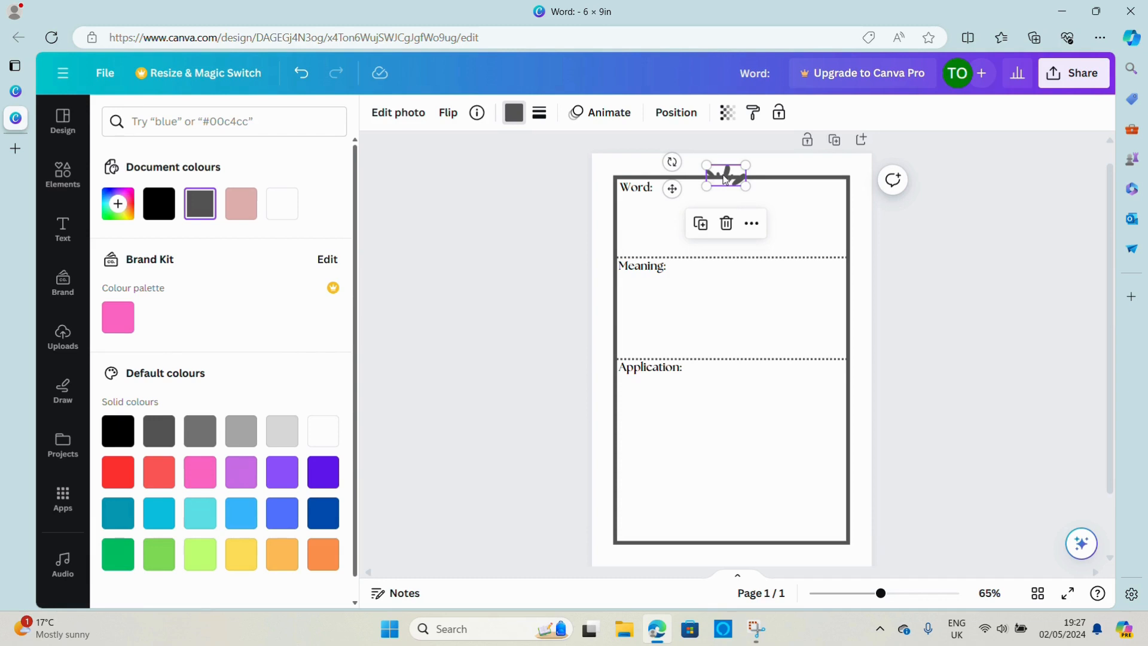
pyautogui.click(986, 393)
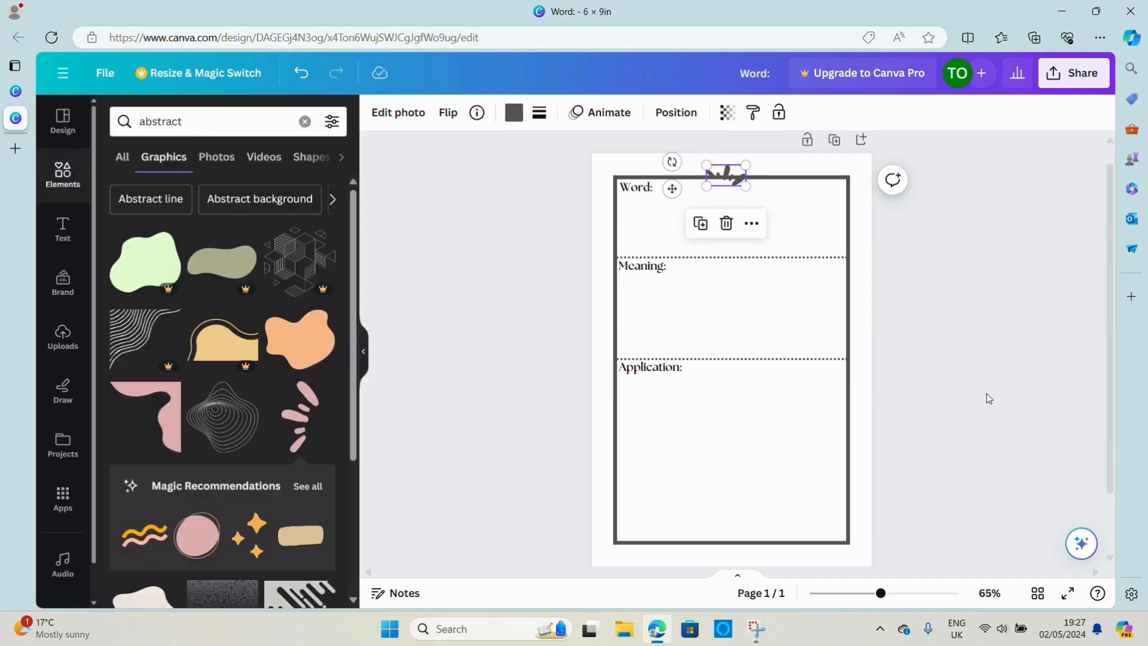
pyautogui.click(986, 395)
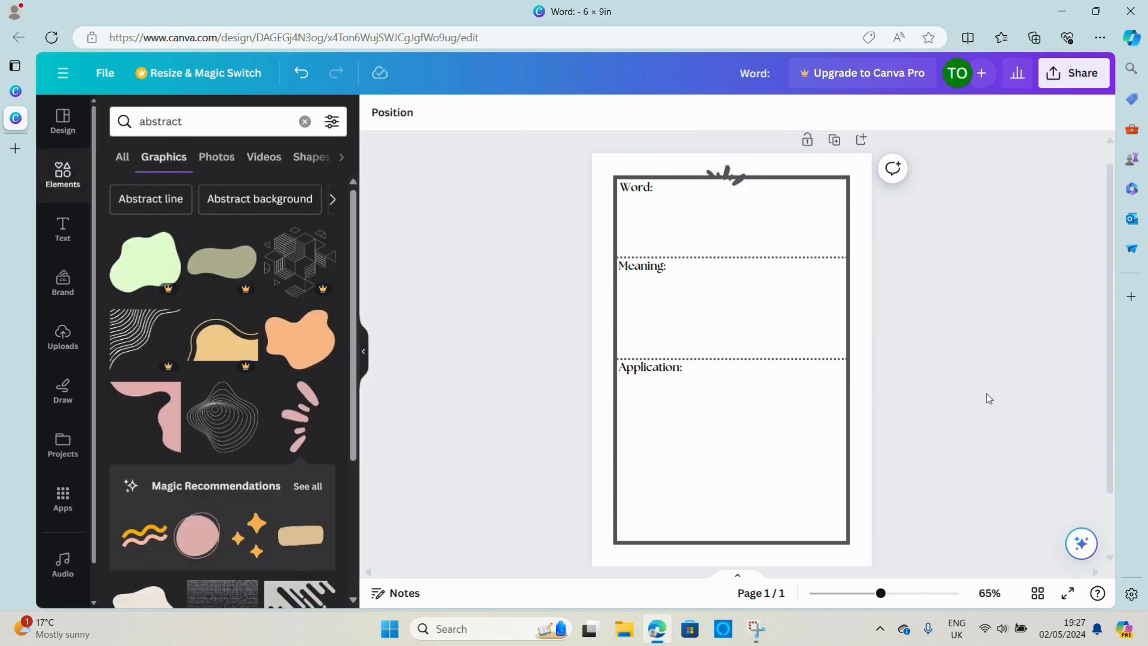
# Duplicate the burst graphic, rotate the copy to fan downward, and place it over the middle of the frame's bottom border
pyautogui.click(721, 168)
pyautogui.moveTo(723, 169); pyautogui.dragTo(727, 174)
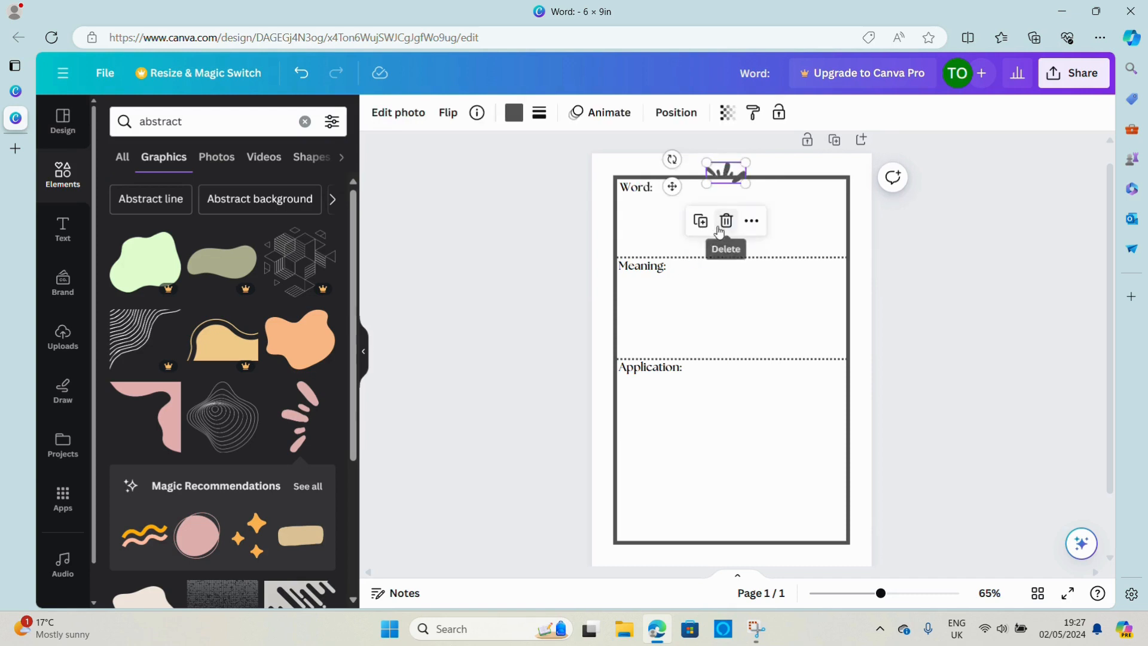
pyautogui.click(700, 221)
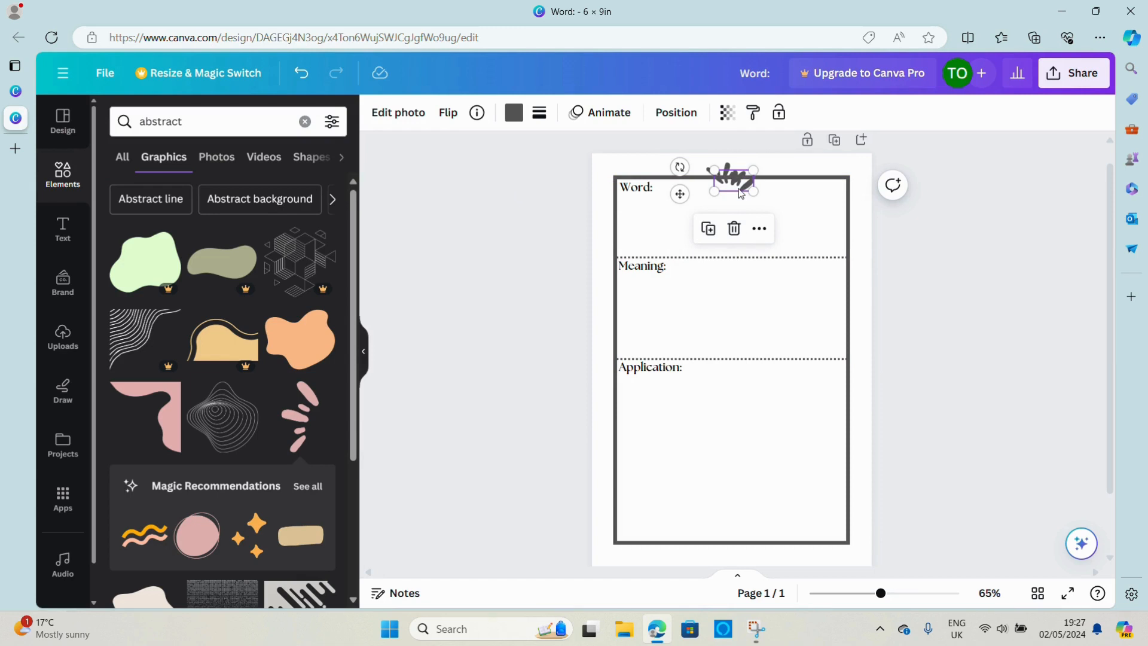
pyautogui.moveTo(738, 188); pyautogui.dragTo(738, 537)
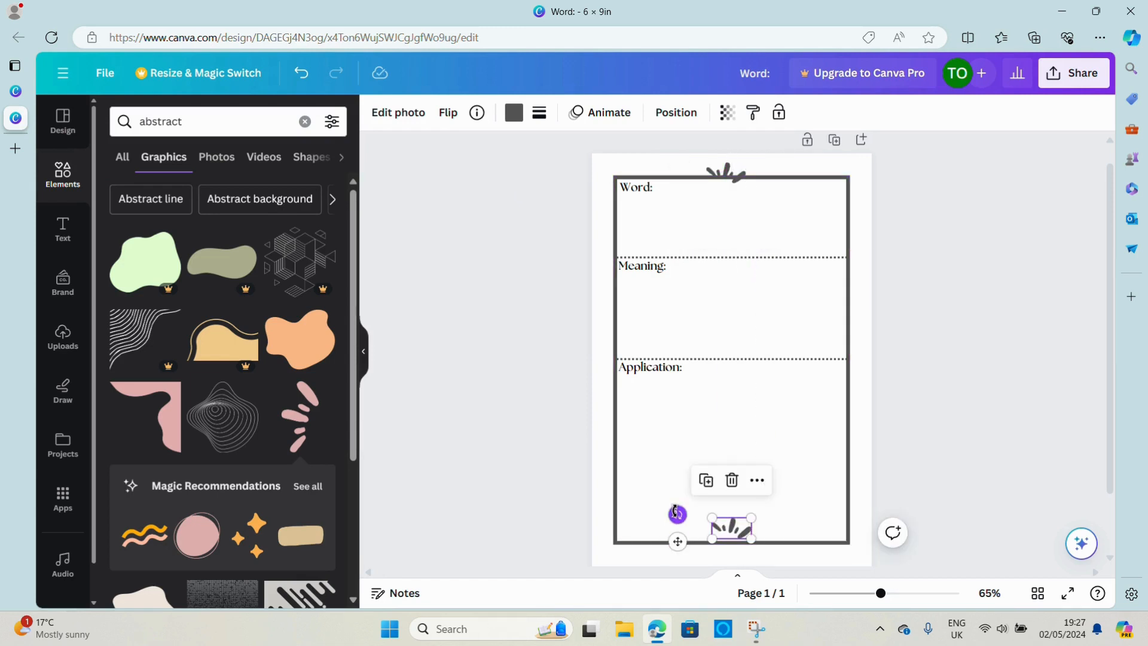
pyautogui.moveTo(680, 509); pyautogui.dragTo(809, 529)
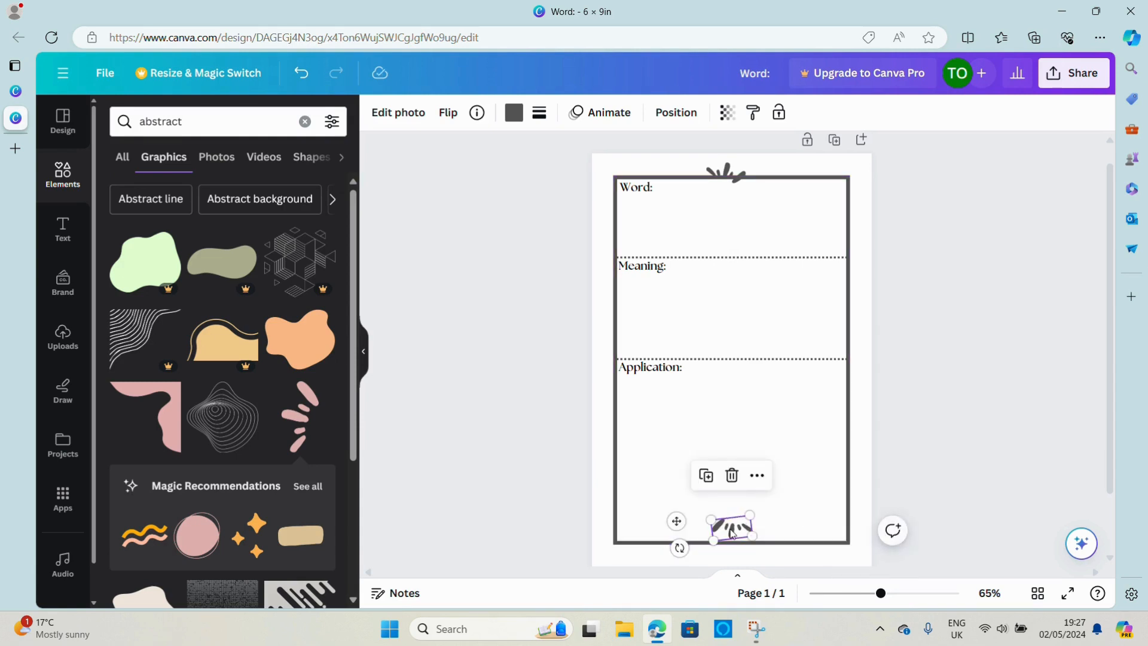
pyautogui.moveTo(730, 532); pyautogui.dragTo(736, 553)
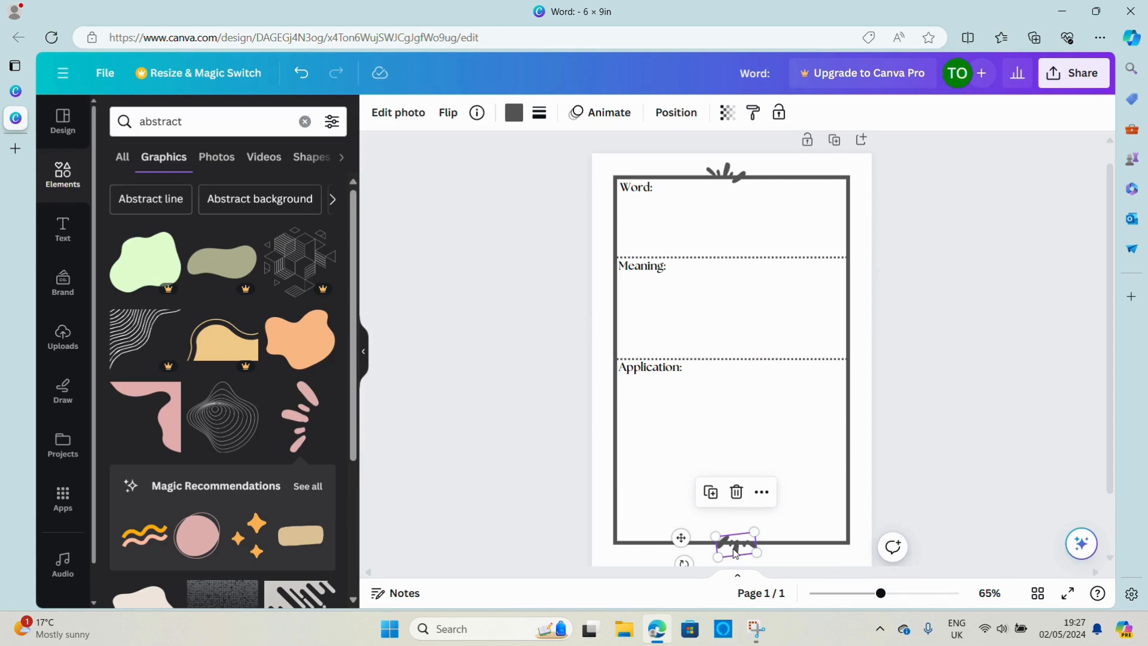
pyautogui.click(1033, 331)
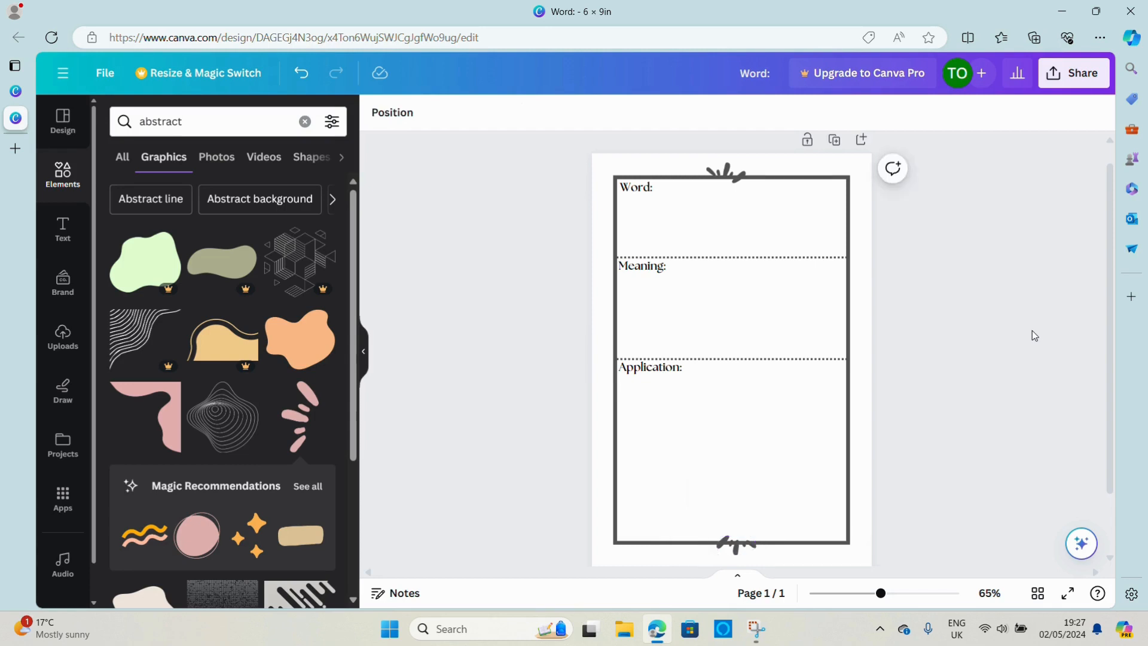
# Straighten the lower burst graphic across the middle of the frame's bottom border and preview the page full screen
pyautogui.click(738, 548)
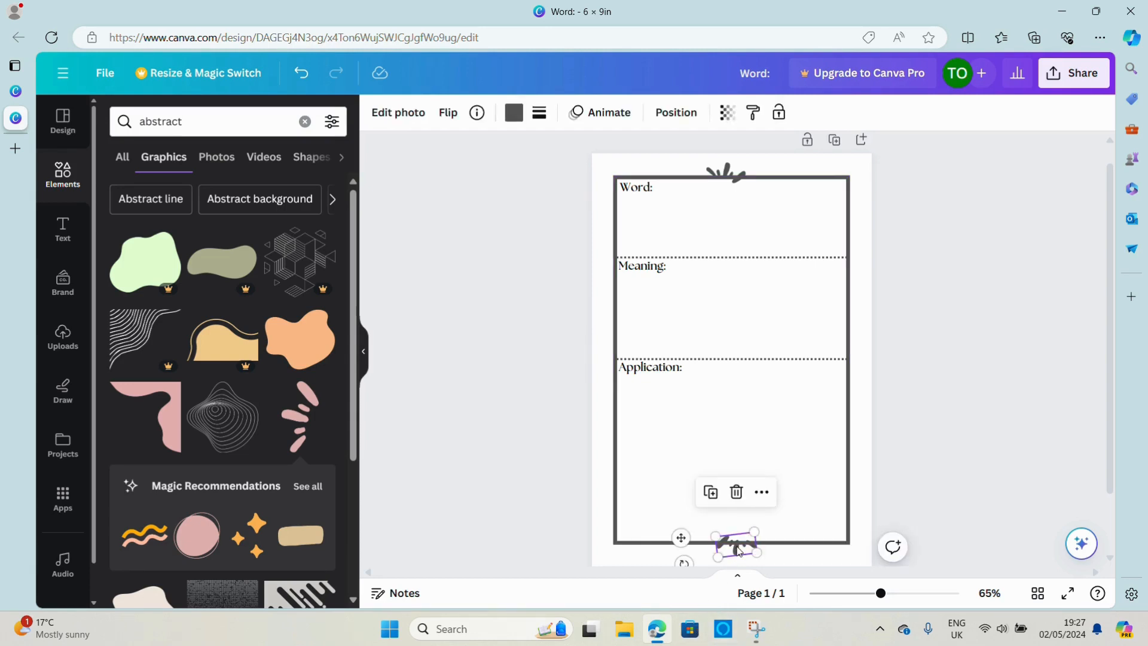
pyautogui.moveTo(683, 563); pyautogui.dragTo(734, 542)
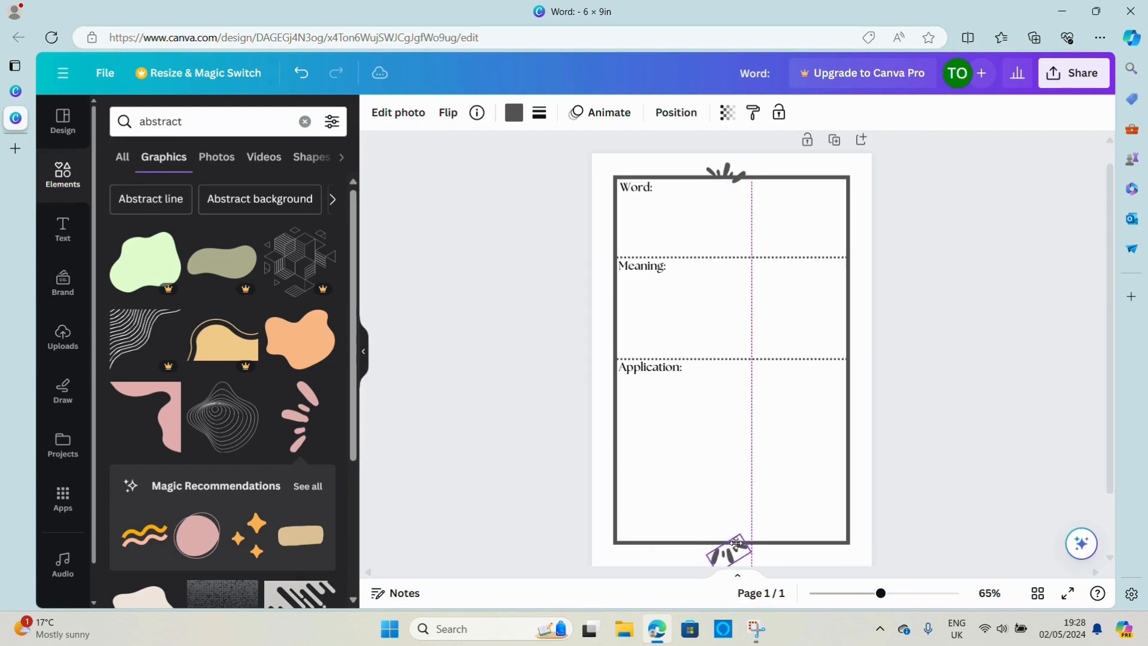
pyautogui.click(1014, 481)
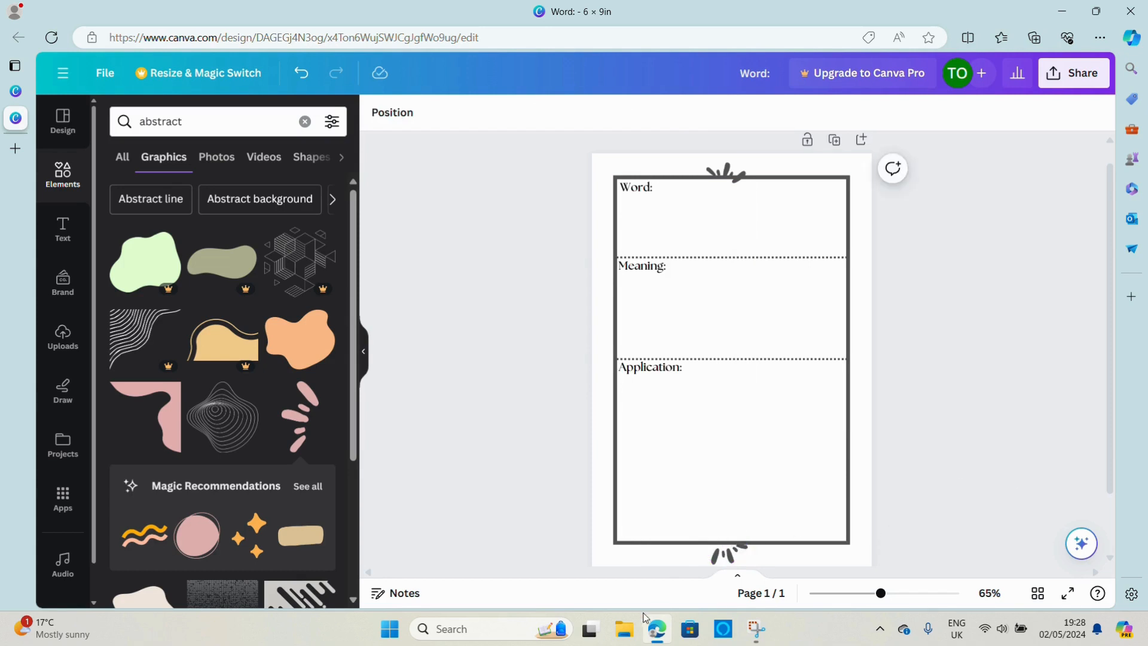
pyautogui.click(729, 559)
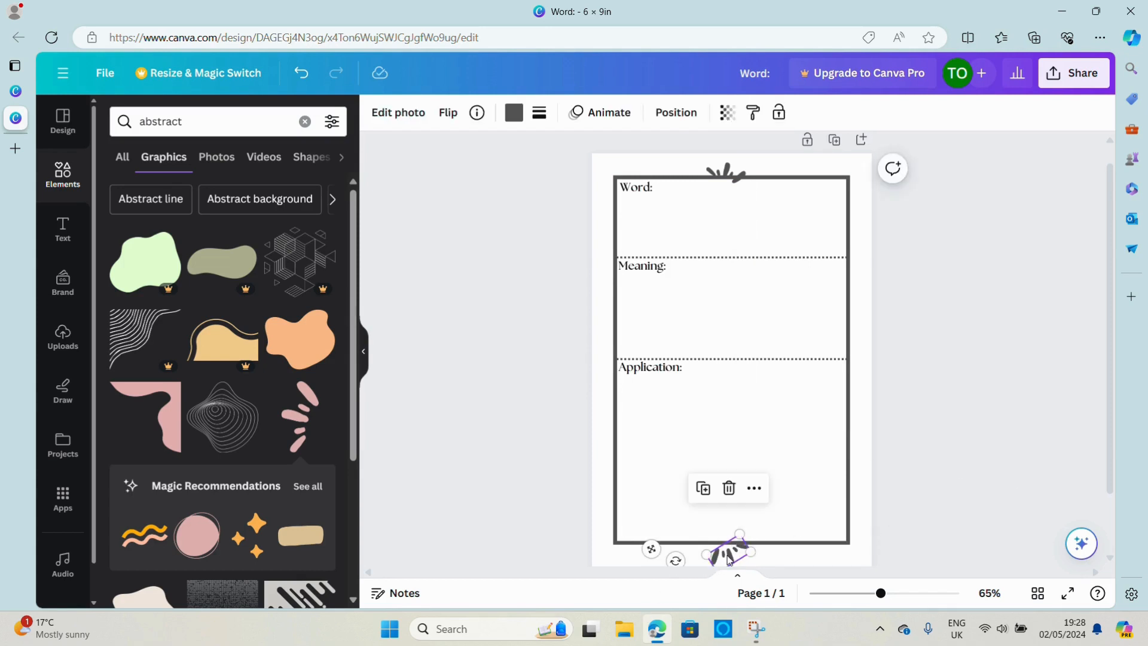
pyautogui.moveTo(678, 551); pyautogui.dragTo(656, 511)
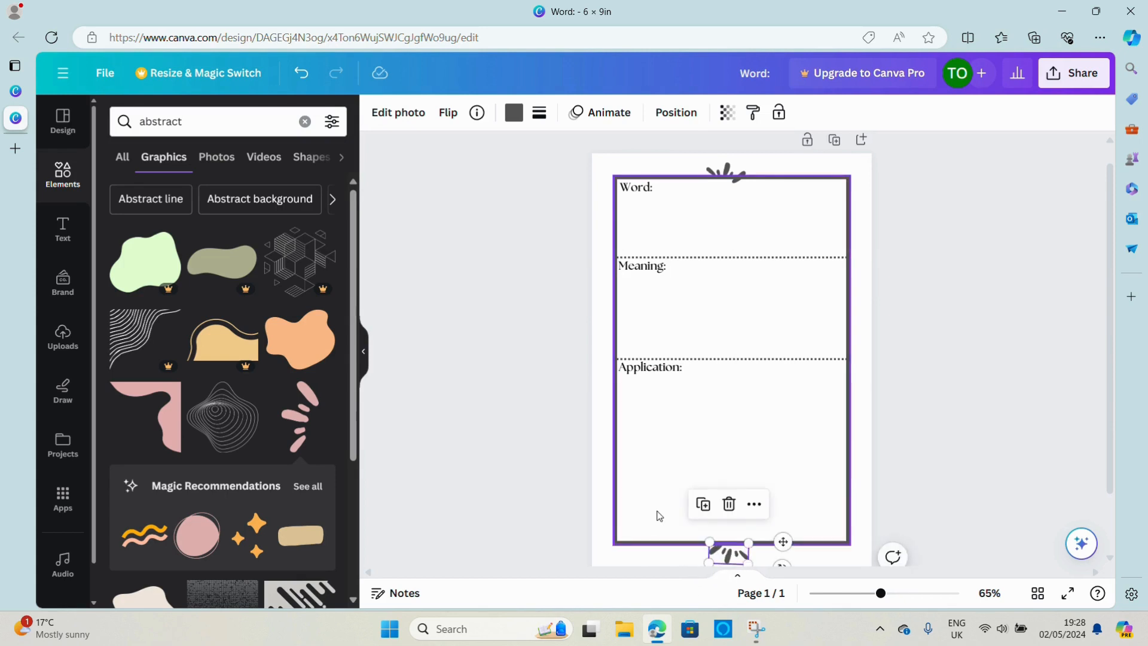
pyautogui.click(657, 512)
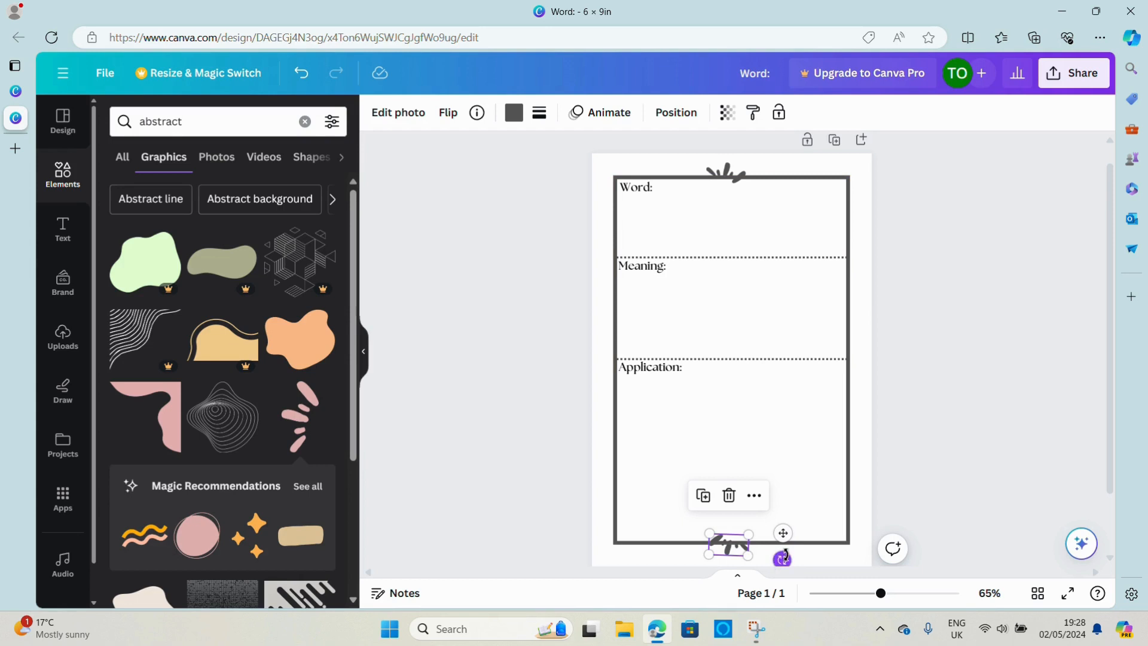
pyautogui.click(970, 446)
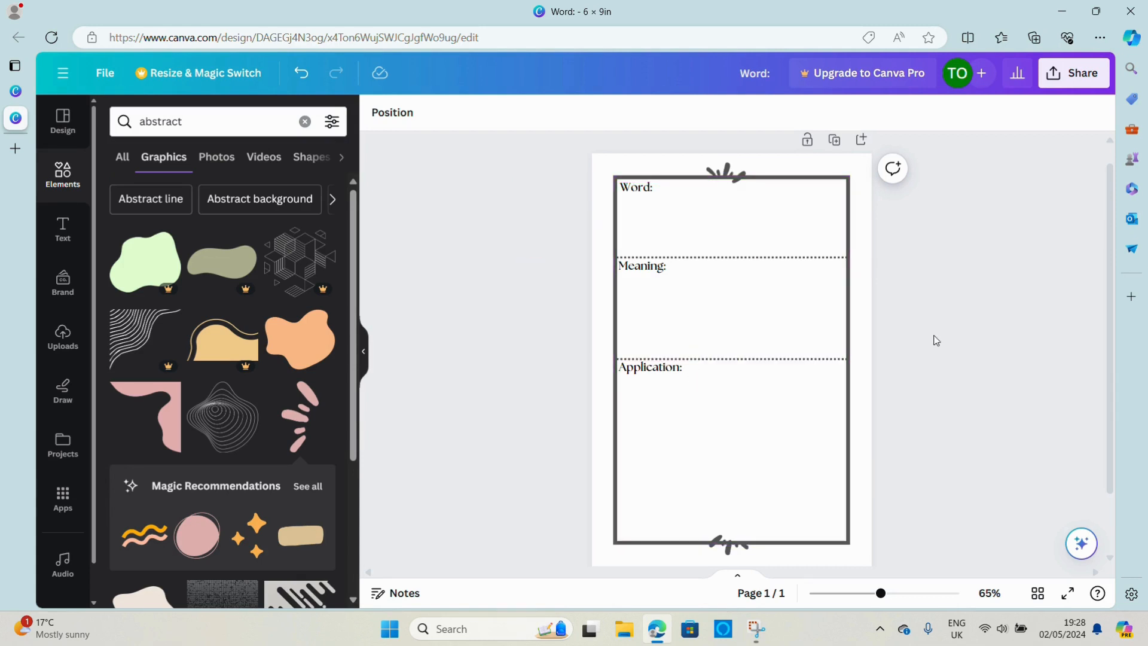
pyautogui.click(1064, 596)
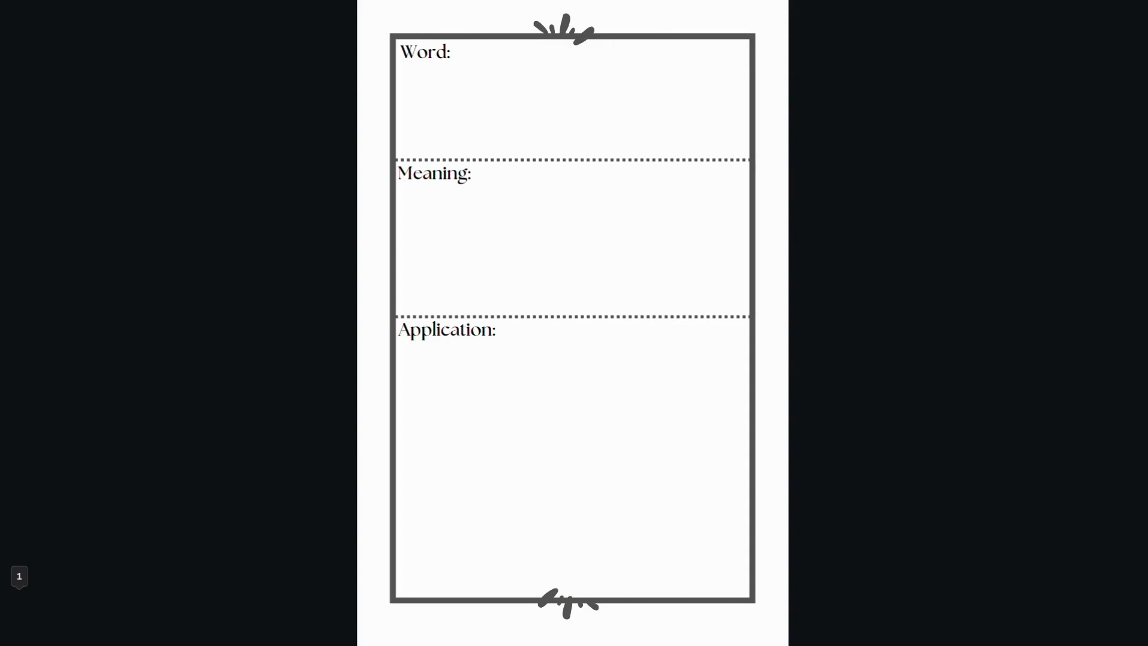
pyautogui.press('Escape')
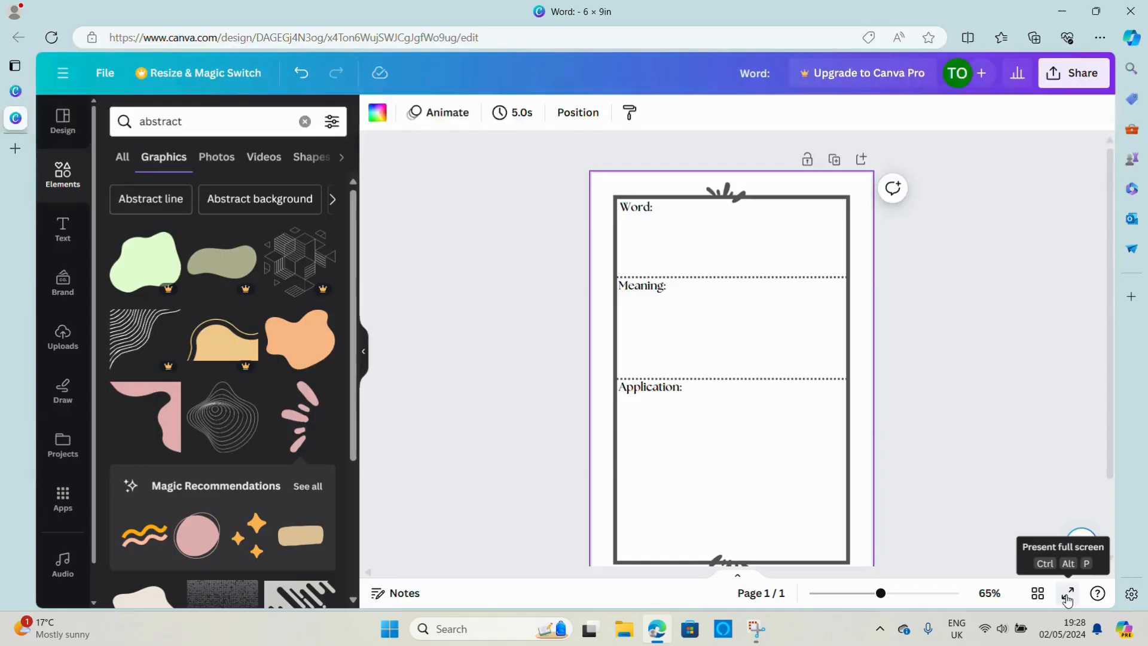
pyautogui.click(834, 160)
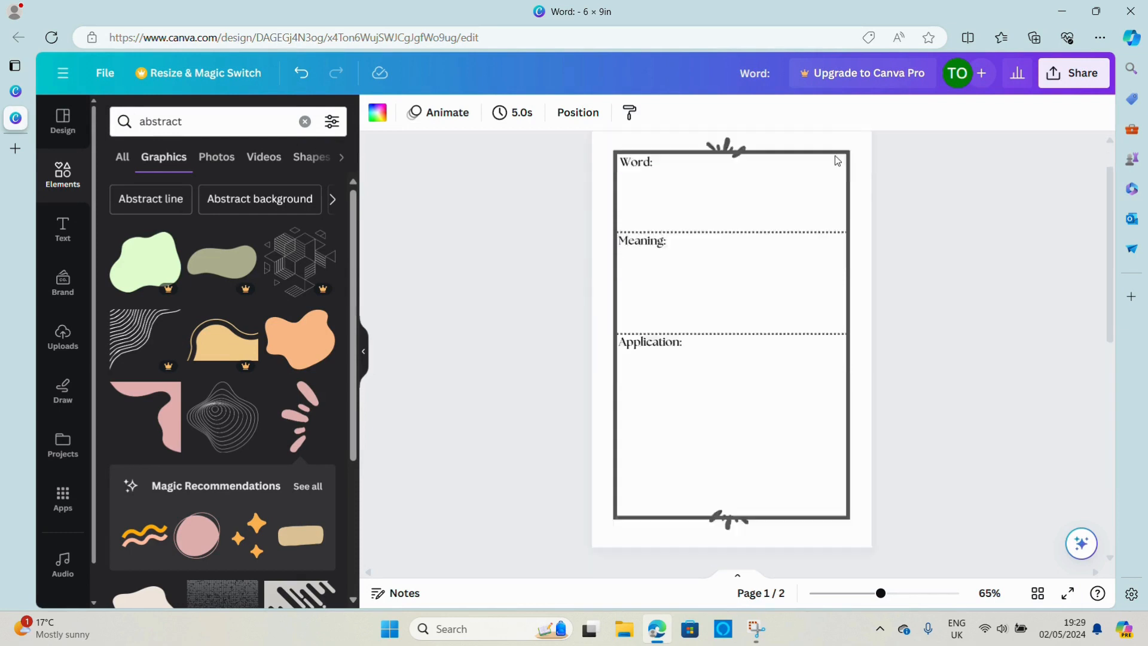
pyautogui.click(832, 159)
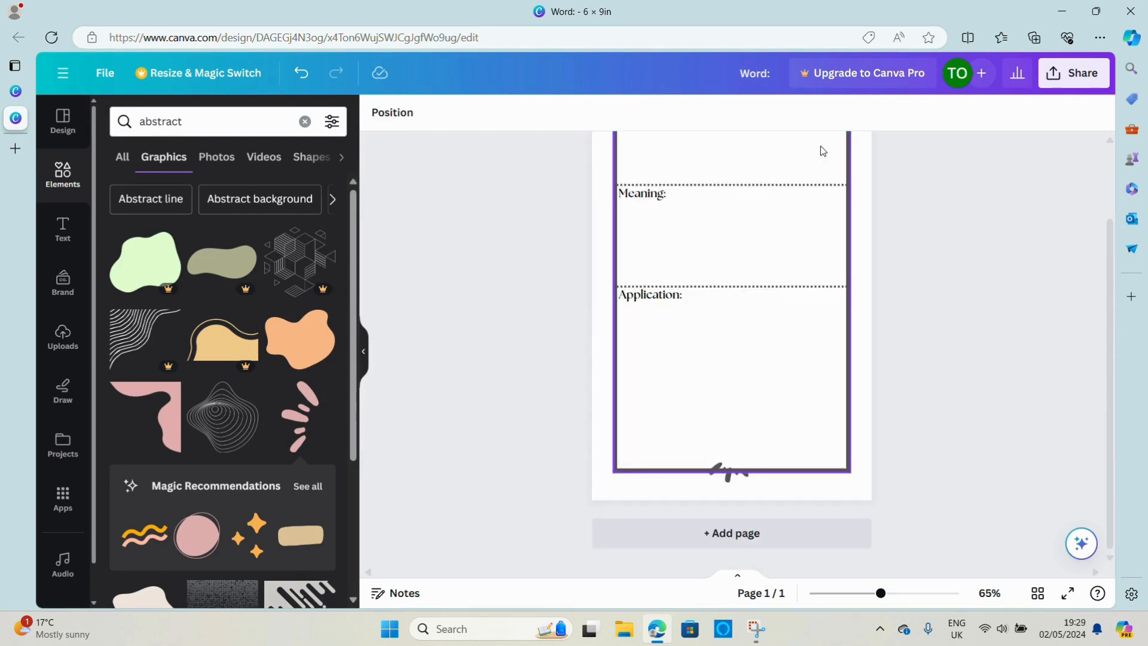
pyautogui.moveTo(1109, 274); pyautogui.dragTo(1075, 148)
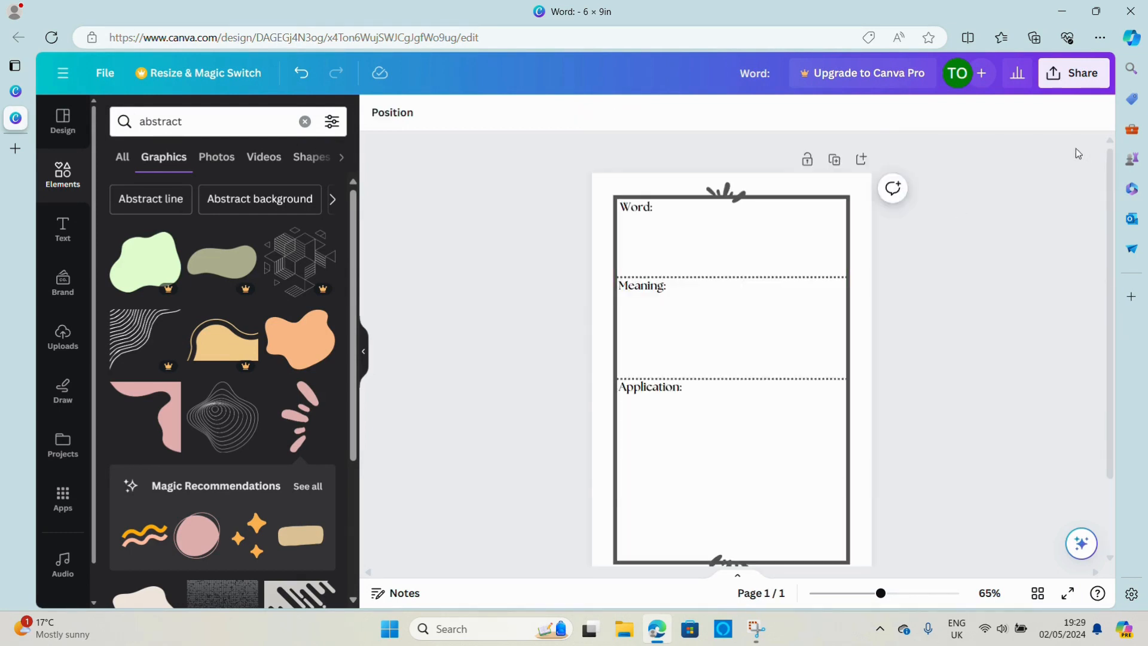
# Duplicate the finished page ten times to build an 11-page document
pyautogui.click(834, 160)
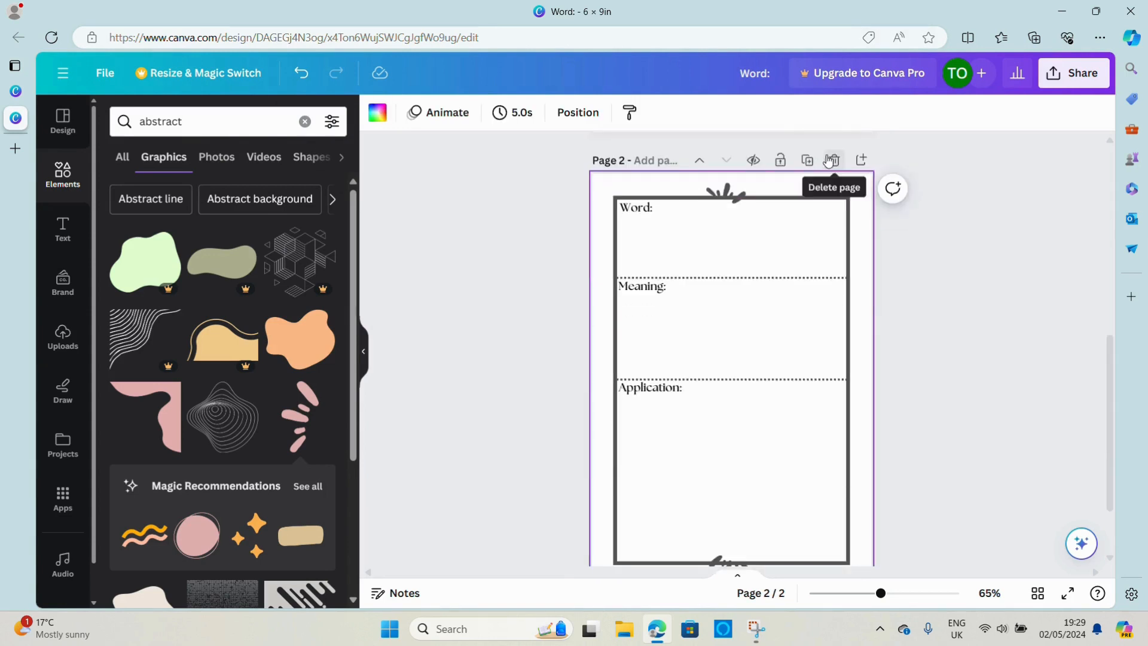
pyautogui.click(805, 160)
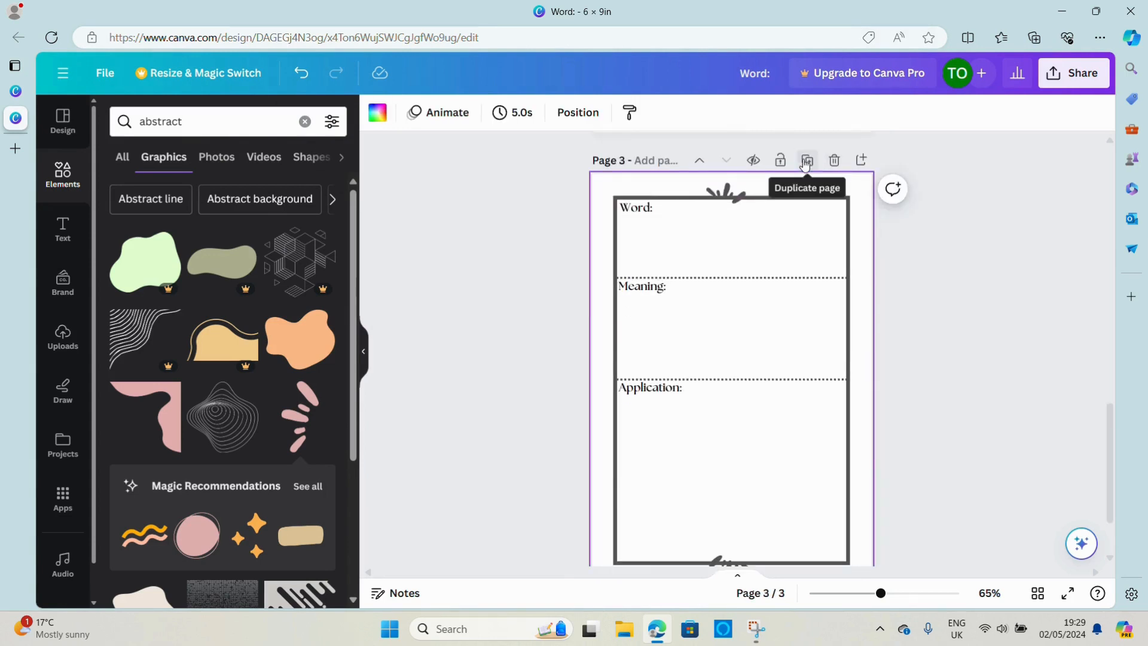
pyautogui.click(806, 160)
pyautogui.click(805, 160)
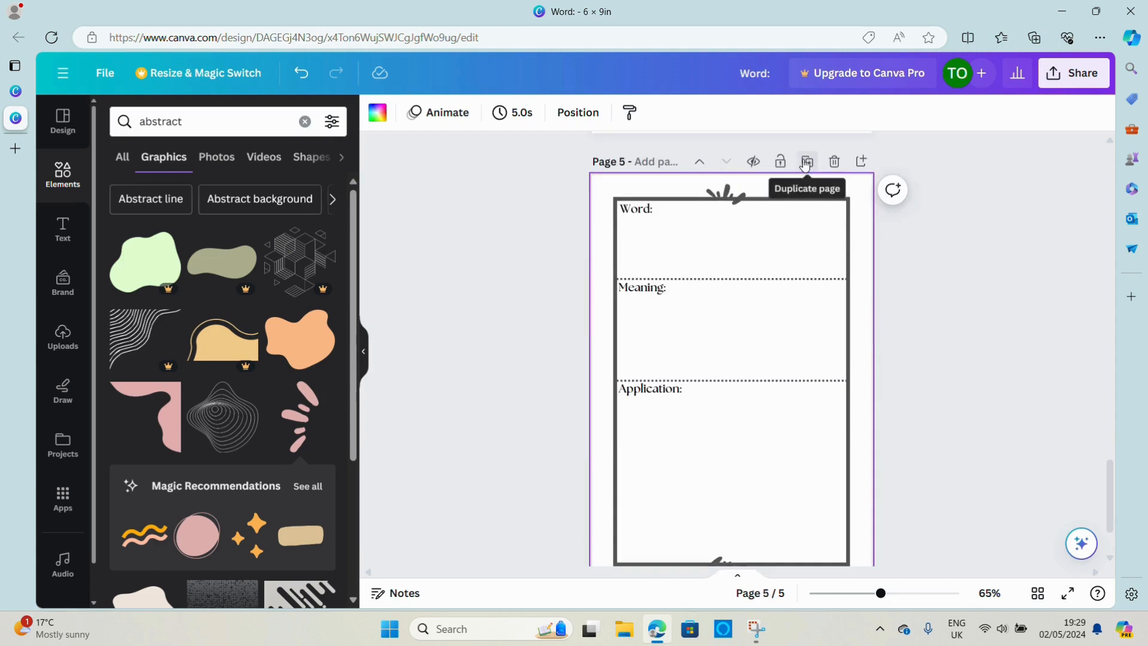
pyautogui.click(805, 160)
pyautogui.click(805, 163)
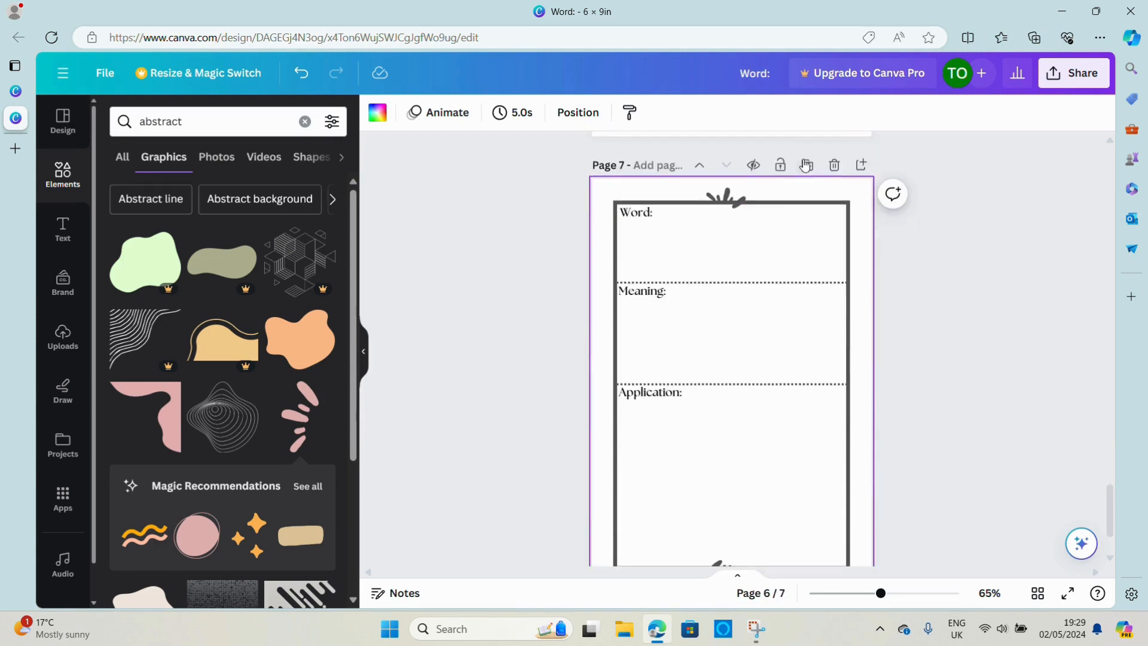
pyautogui.click(805, 164)
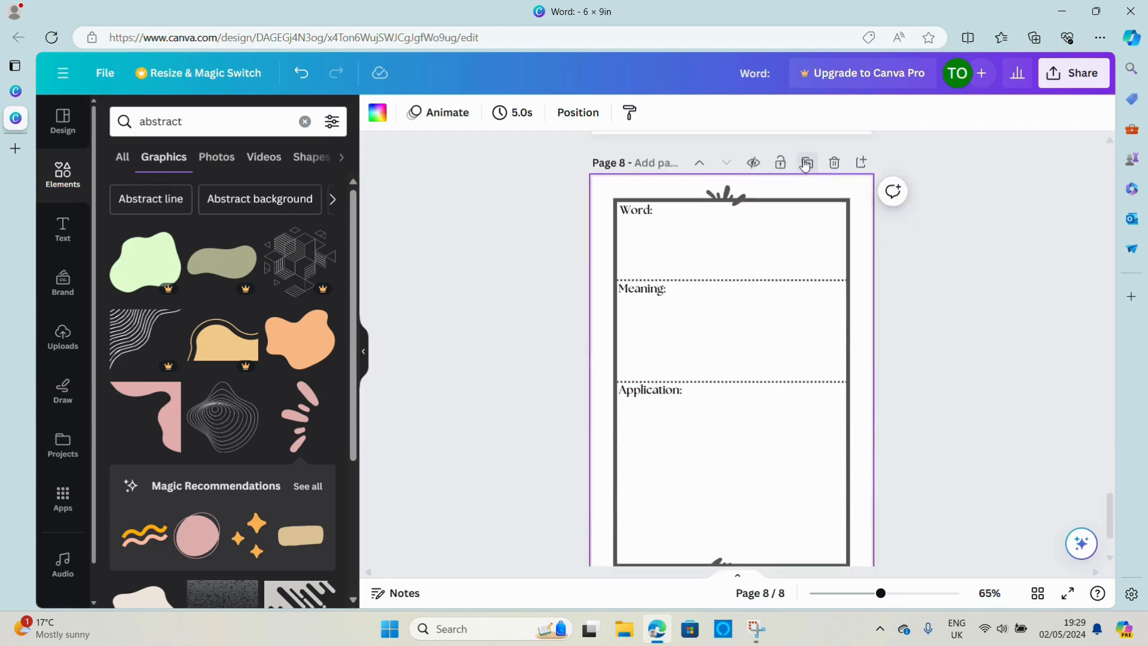
pyautogui.click(805, 163)
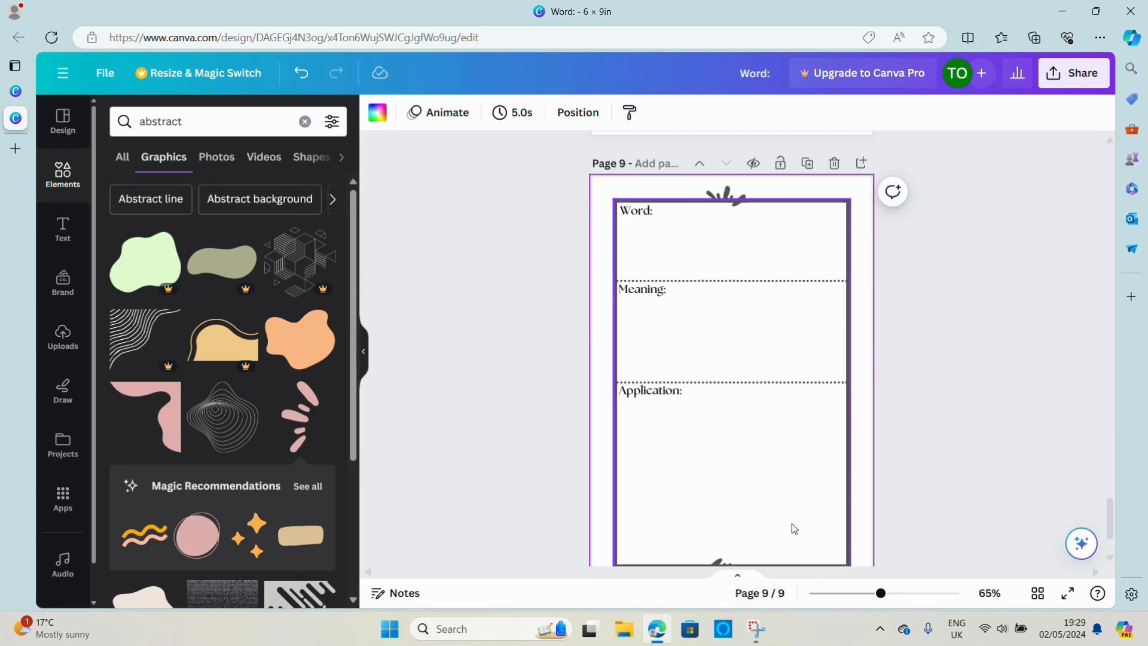
pyautogui.click(809, 164)
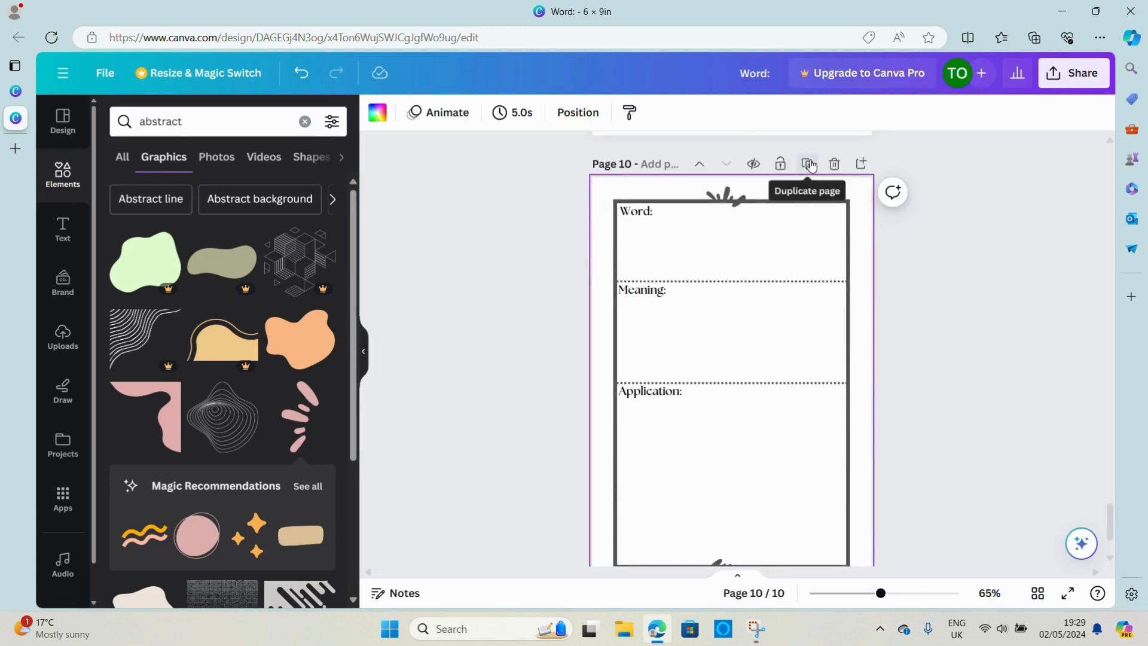
pyautogui.click(808, 164)
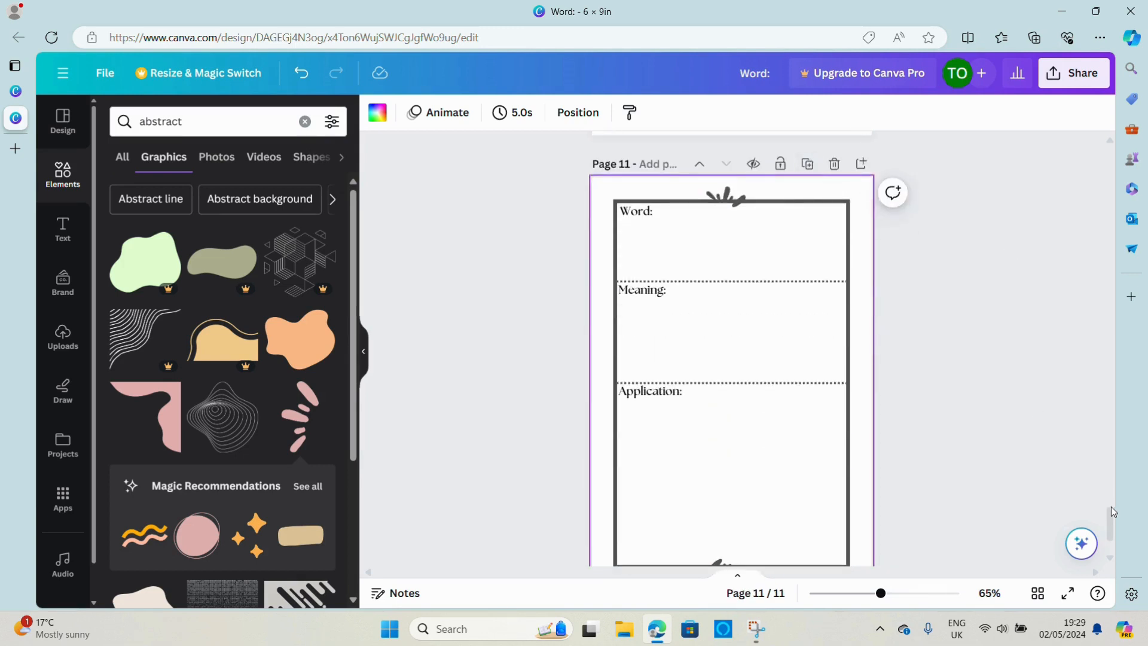
# Download all 11 pages of the design as a PDF Print file
pyautogui.moveTo(1110, 519); pyautogui.dragTo(1105, 213)
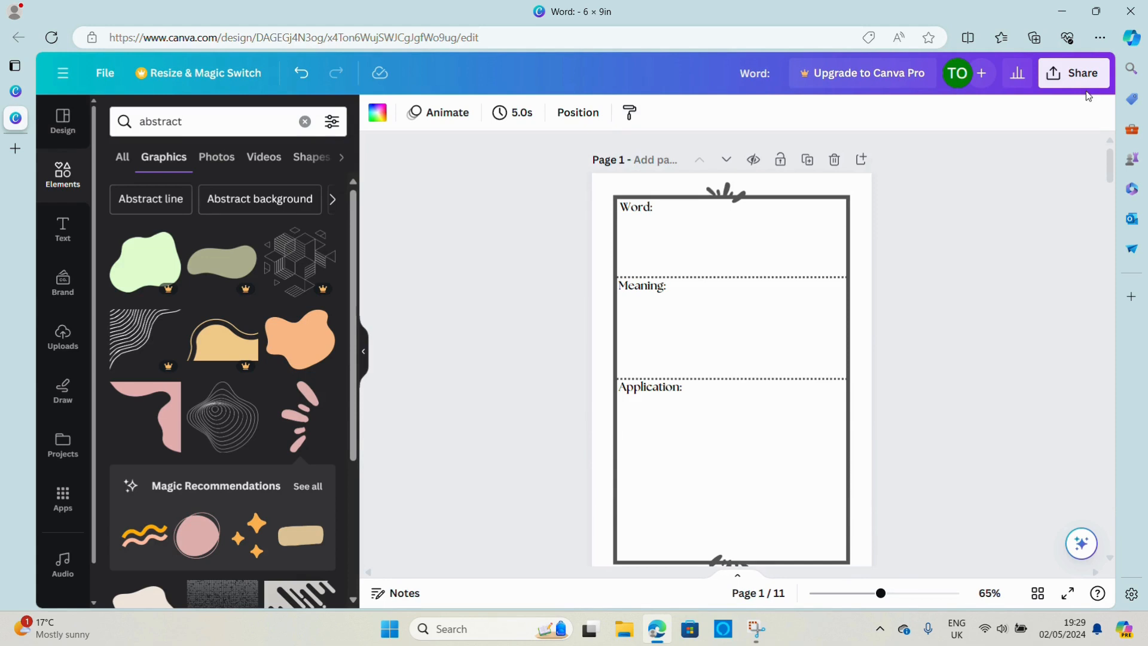
pyautogui.click(1053, 78)
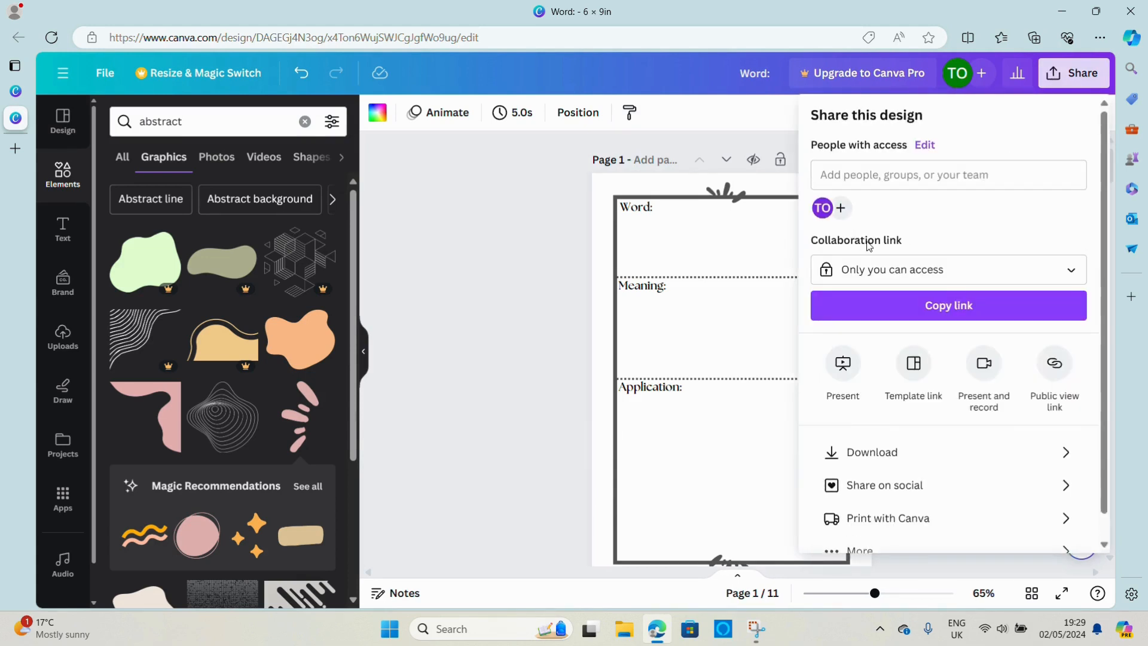
pyautogui.click(876, 456)
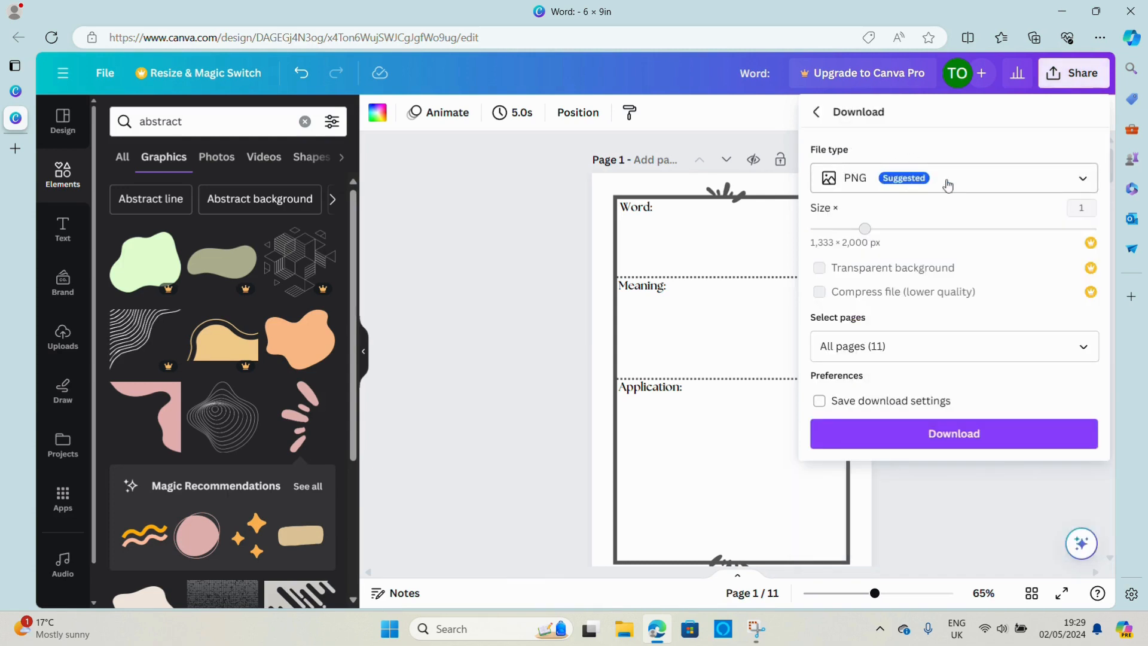
pyautogui.click(1087, 183)
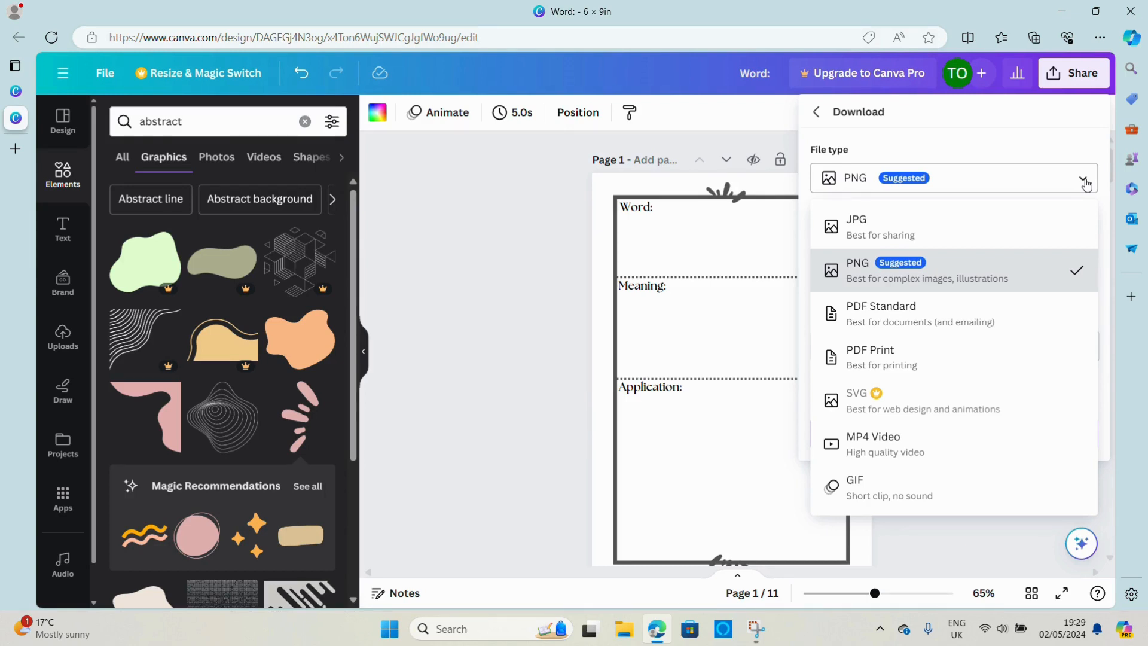
pyautogui.click(919, 366)
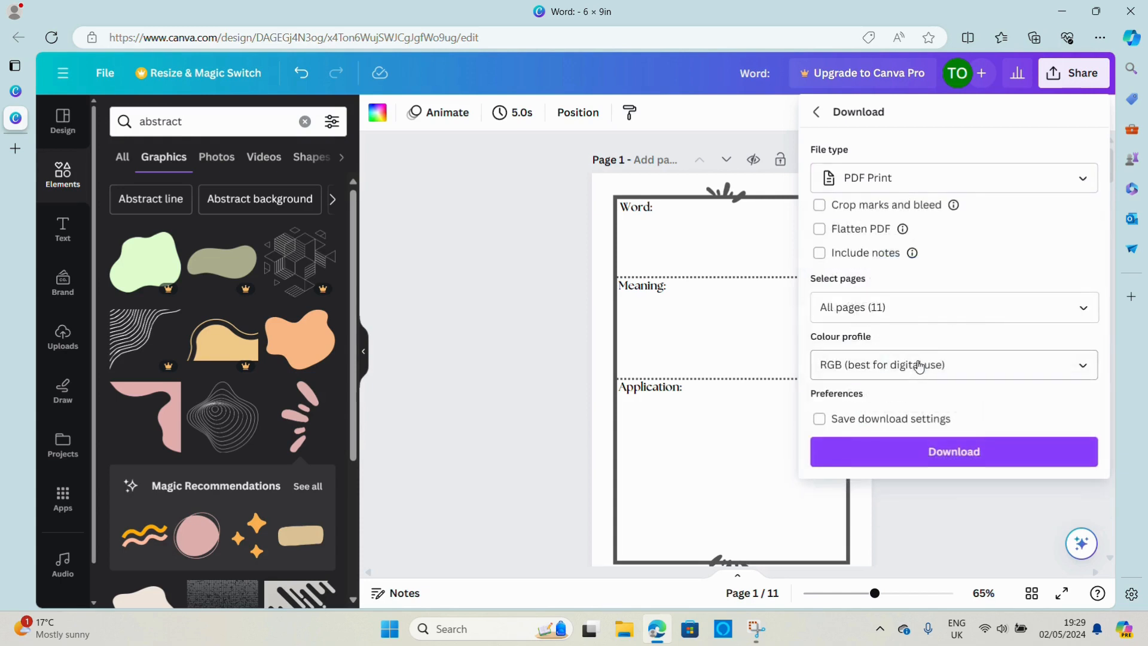
pyautogui.click(964, 455)
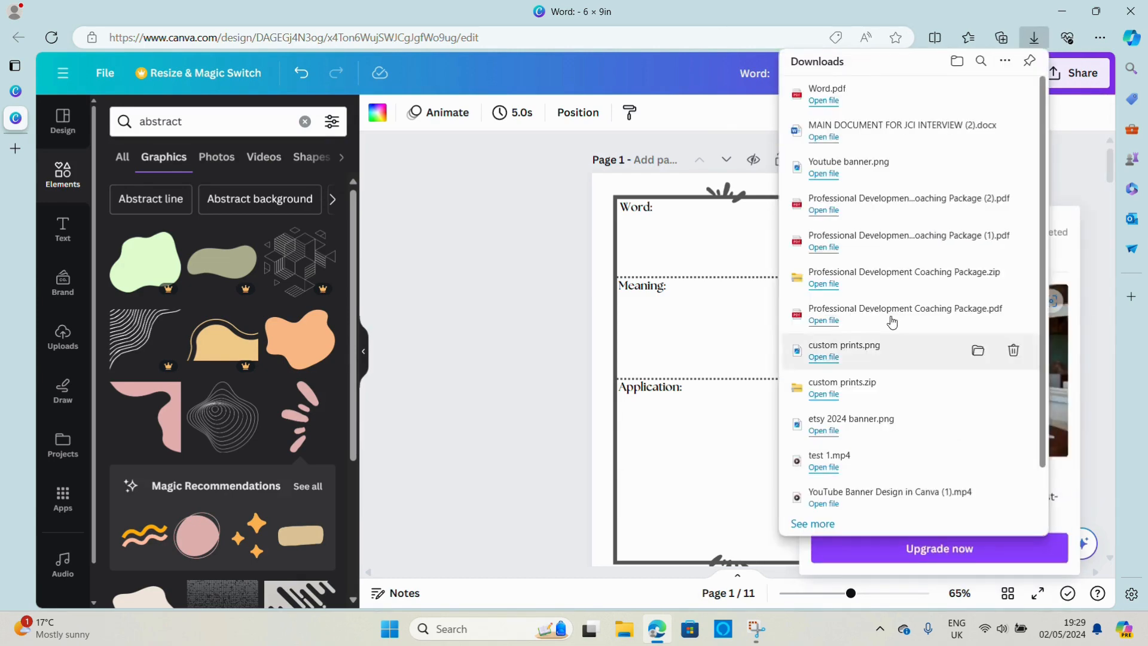
# Open the downloaded Word.pdf and look through its first pages to check the exported layout
pyautogui.click(823, 102)
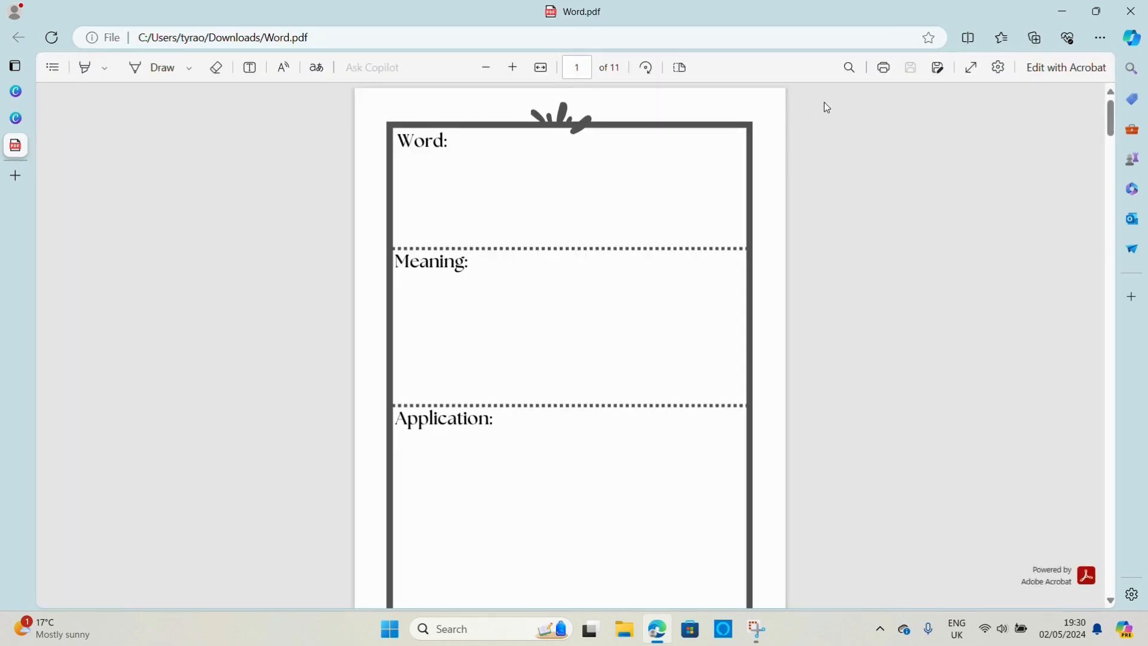
pyautogui.moveTo(1110, 112); pyautogui.dragTo(1088, 120)
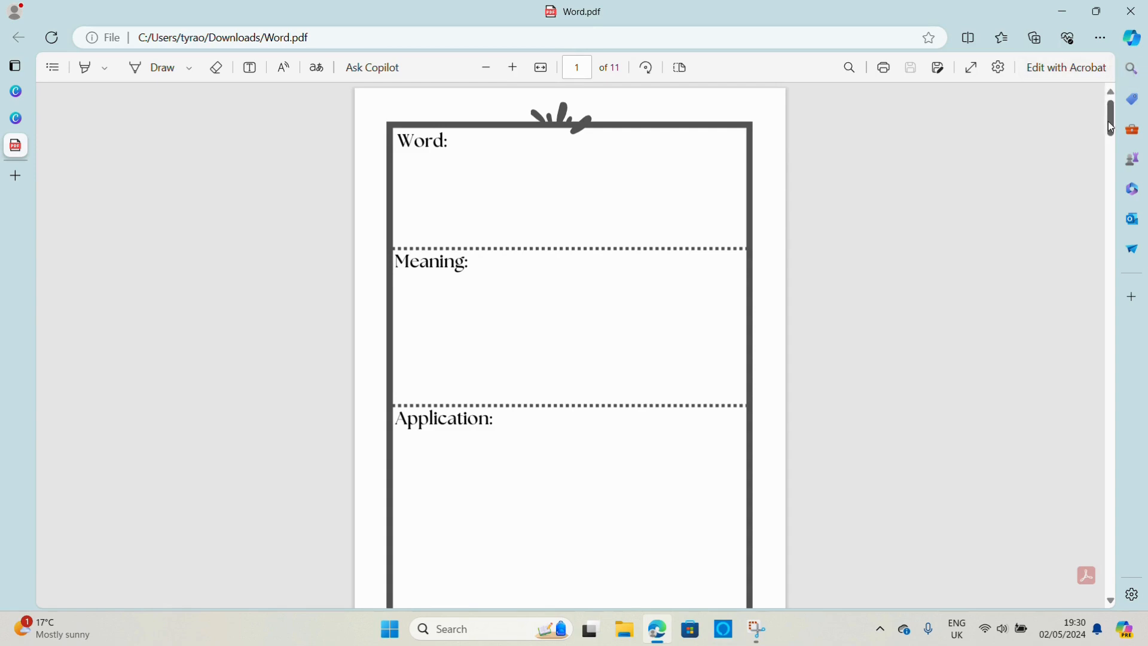
pyautogui.scroll(-10, 1108, 127)
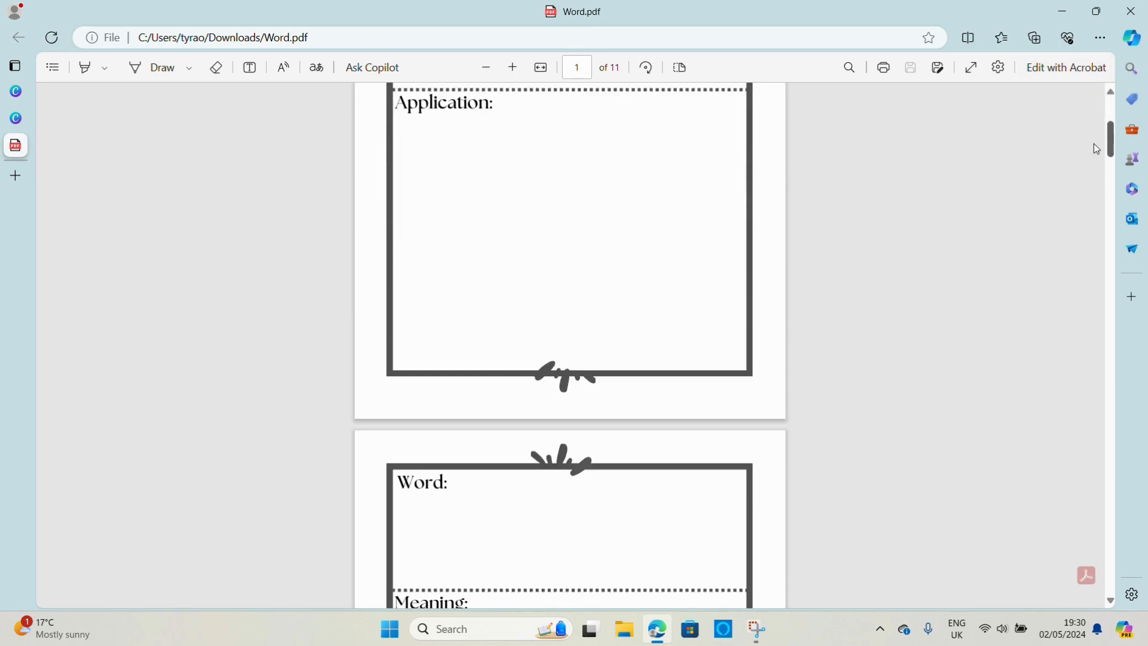
pyautogui.moveTo(1094, 144); pyautogui.dragTo(1093, 253)
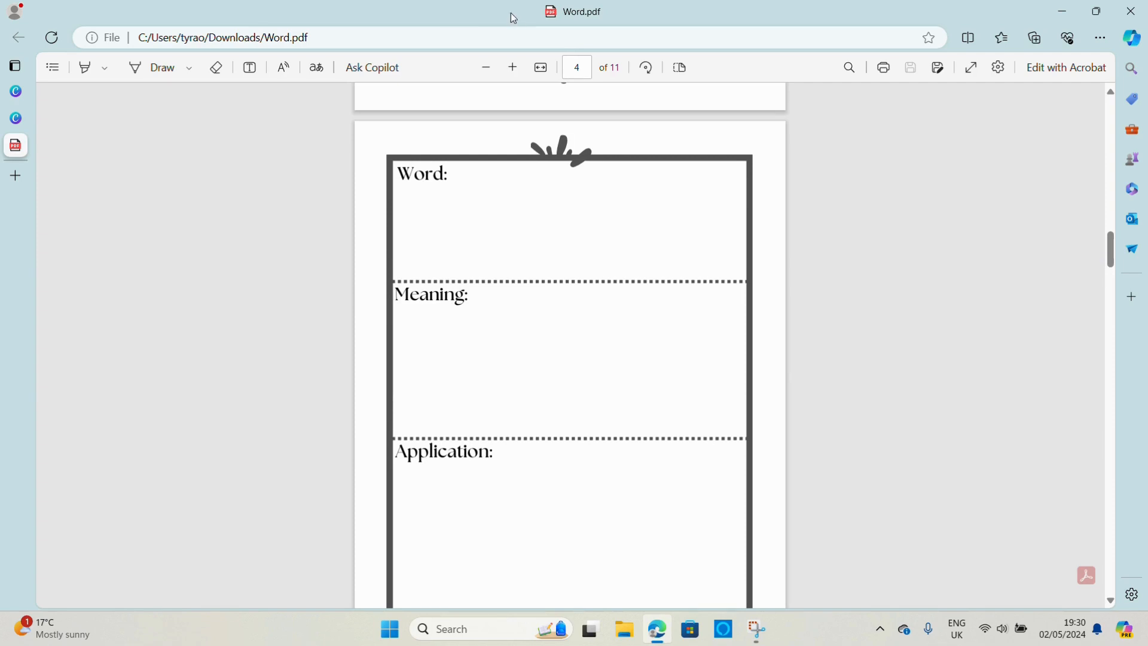